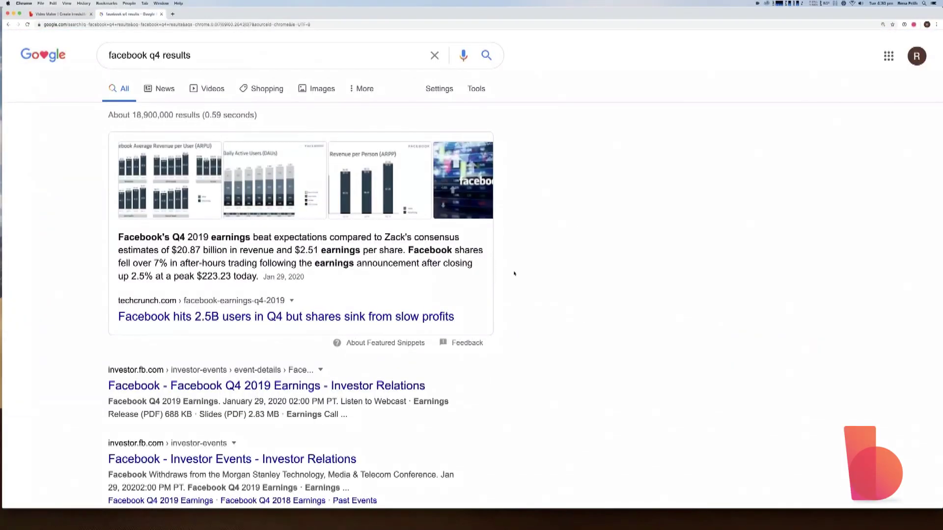
Open Facebook's 'Fourth Quarter and Full Year 2019 Results' press release from the search results.
{"action": "scroll", "coordinate": [514, 274], "scroll_direction": "down", "scroll_amount": 5}
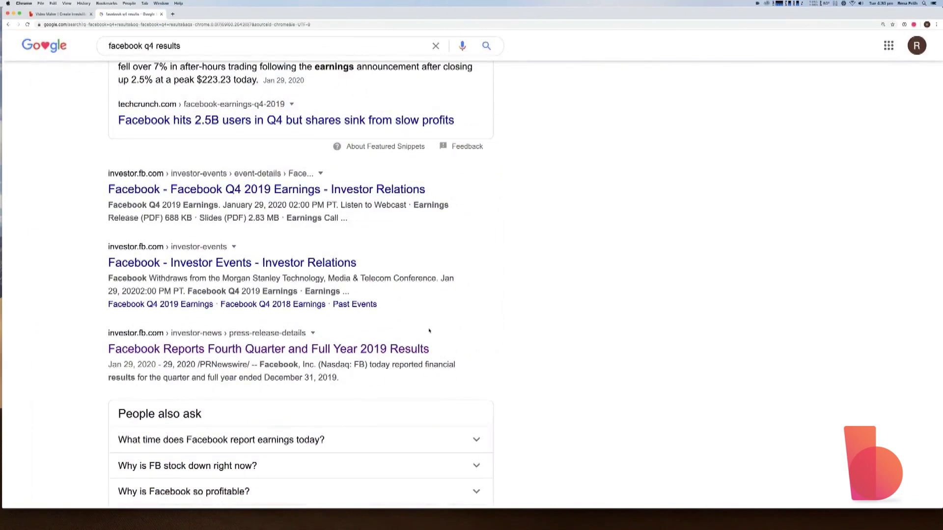
{"action": "left_click", "coordinate": [396, 356]}
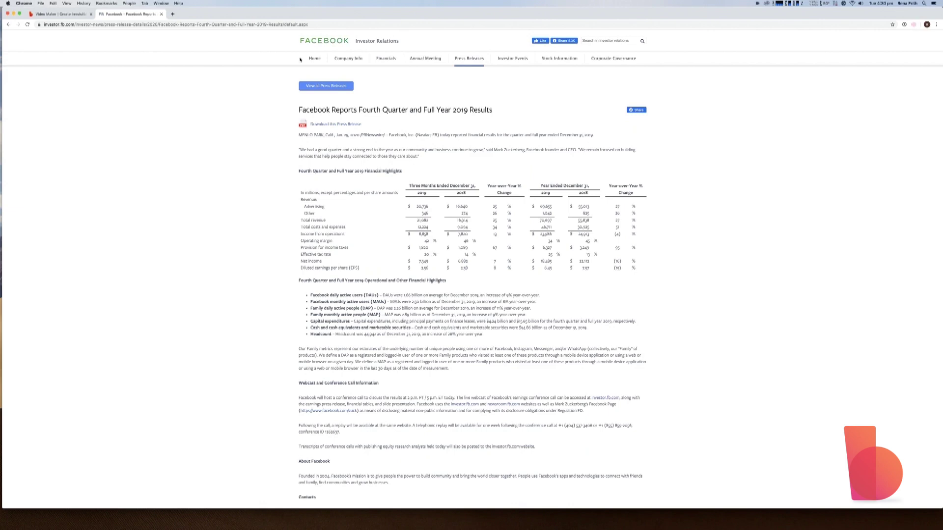
Return to the Biteable tab and log in to reach the 503-template library.
{"action": "left_click", "coordinate": [59, 14]}
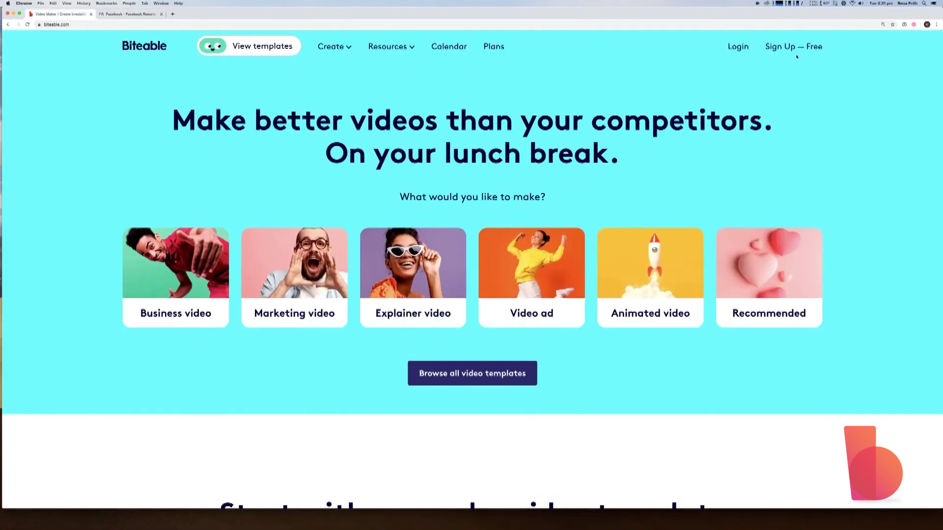
{"action": "left_click", "coordinate": [737, 47]}
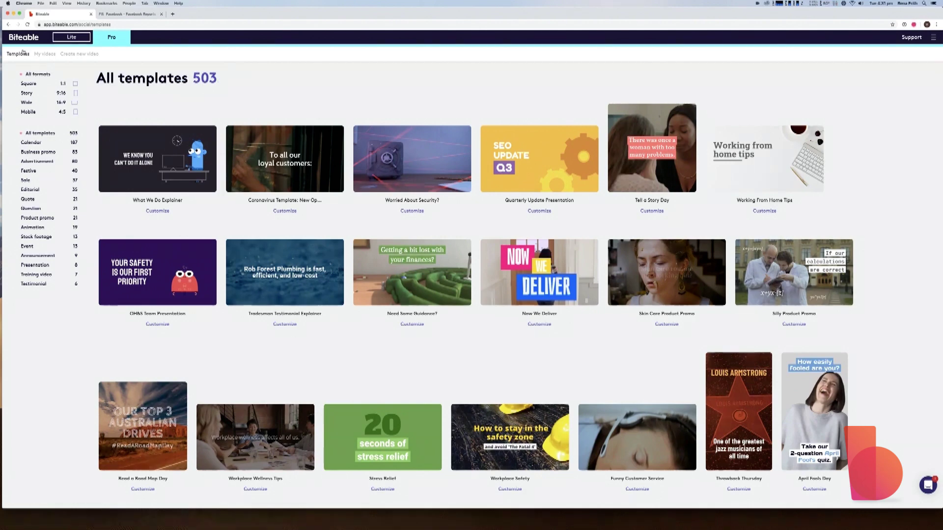
Filter templates to Presentation and preview the Company Update Presentation 16x9 card.
{"action": "left_click", "coordinate": [51, 266]}
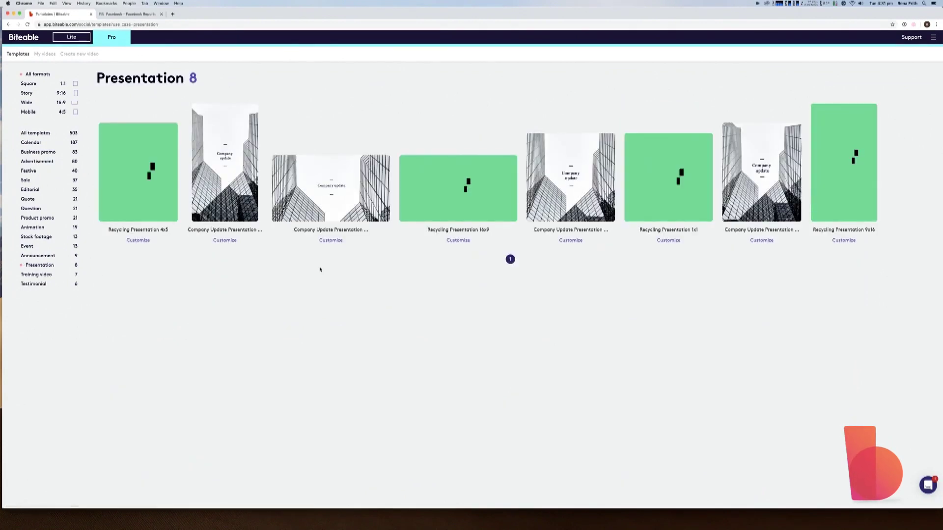
{"action": "mouse_move", "coordinate": [347, 203]}
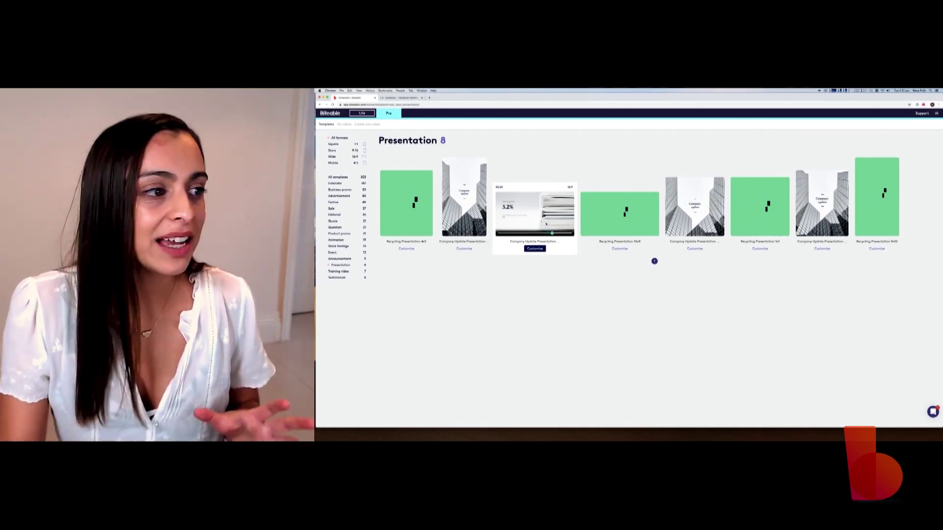
Customize the Company Update 16x9 template, break its title after 'Company', then open the Q4, 2020 scene.
{"action": "left_click", "coordinate": [540, 248]}
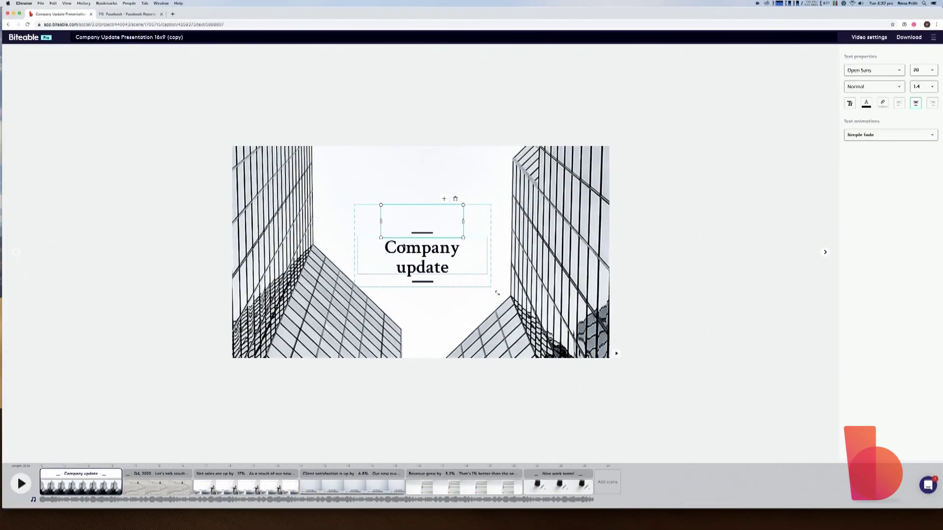
{"action": "double_click", "coordinate": [427, 253]}
{"action": "left_click", "coordinate": [461, 248]}
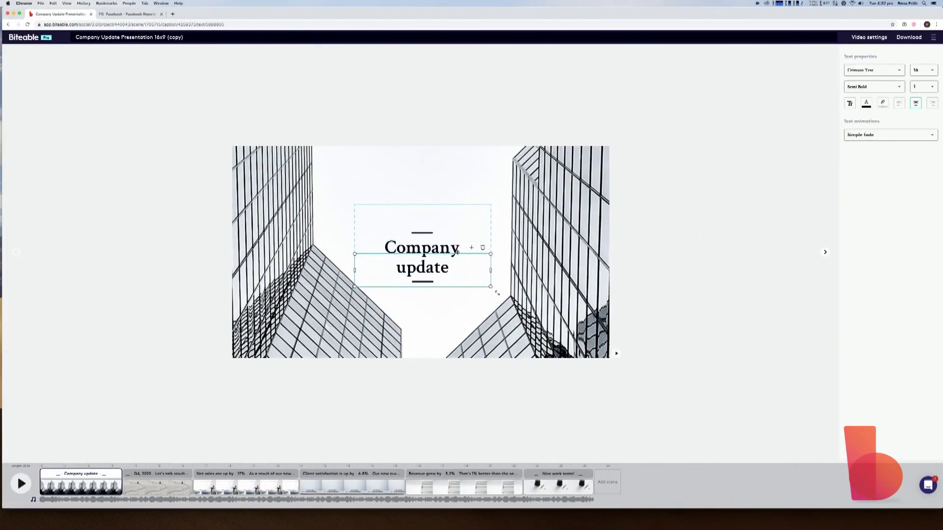
{"action": "key", "text": "Return"}
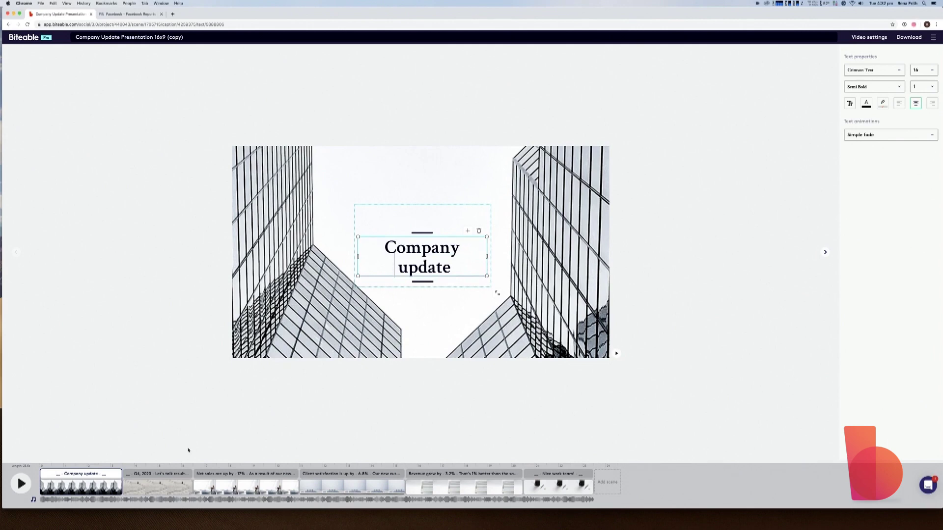
{"action": "left_click", "coordinate": [157, 484]}
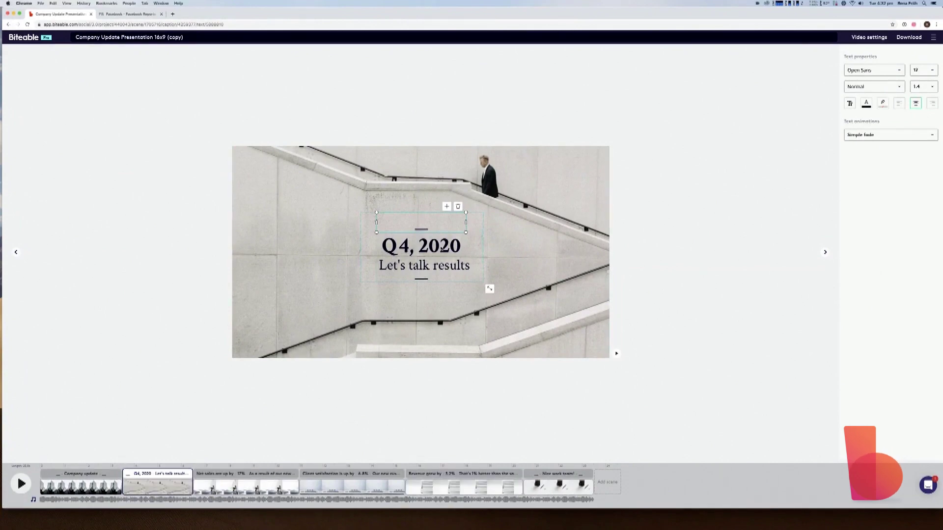
Change the scene title from 'Q4, 2020' to 'Q4, 2019'.
{"action": "left_click", "coordinate": [442, 248]}
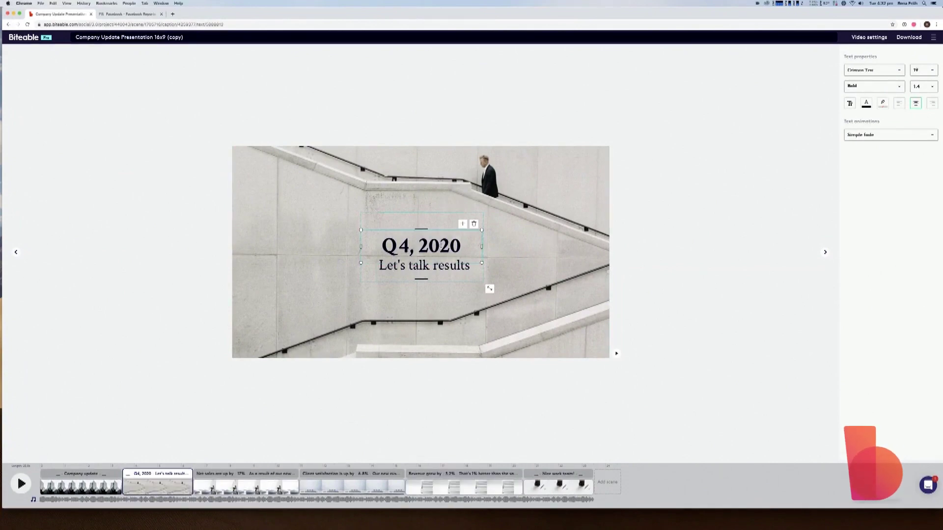
{"action": "key", "text": "BackSpace"}
{"action": "key", "text": "BackSpace"}
{"action": "type", "text": "19"}
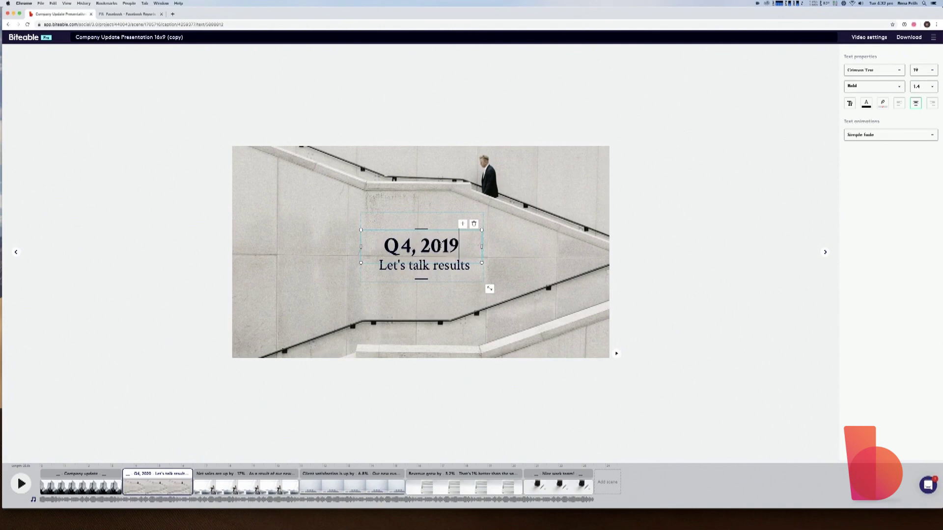
Move the dash further below the 'Let's talk results' subtitle and start editing the subtitle.
{"action": "left_click", "coordinate": [466, 271]}
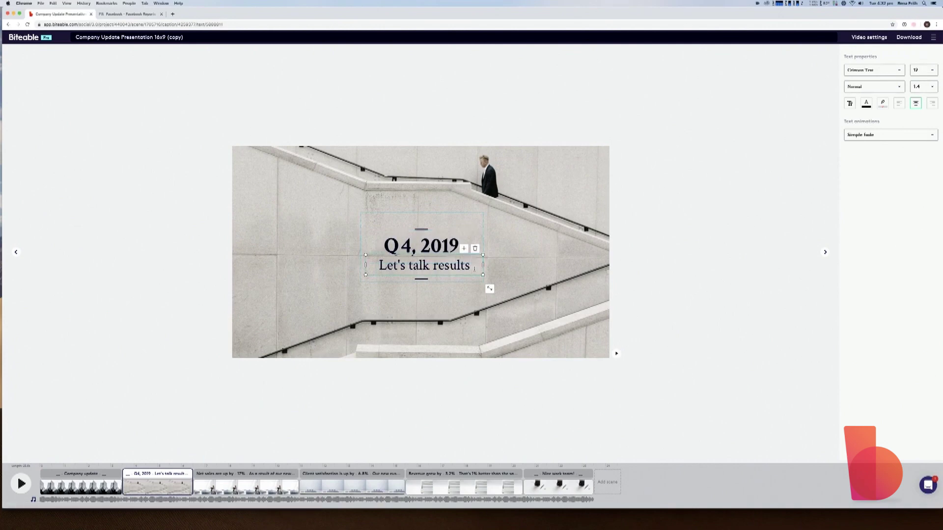
{"action": "left_click", "coordinate": [456, 278]}
{"action": "left_click_drag", "start_coordinate": [439, 278], "coordinate": [436, 304]}
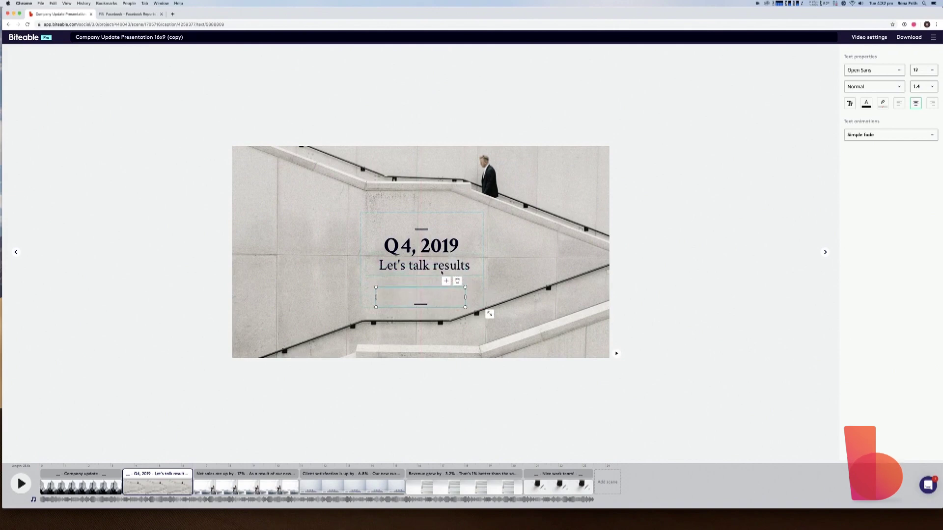
{"action": "double_click", "coordinate": [442, 266]}
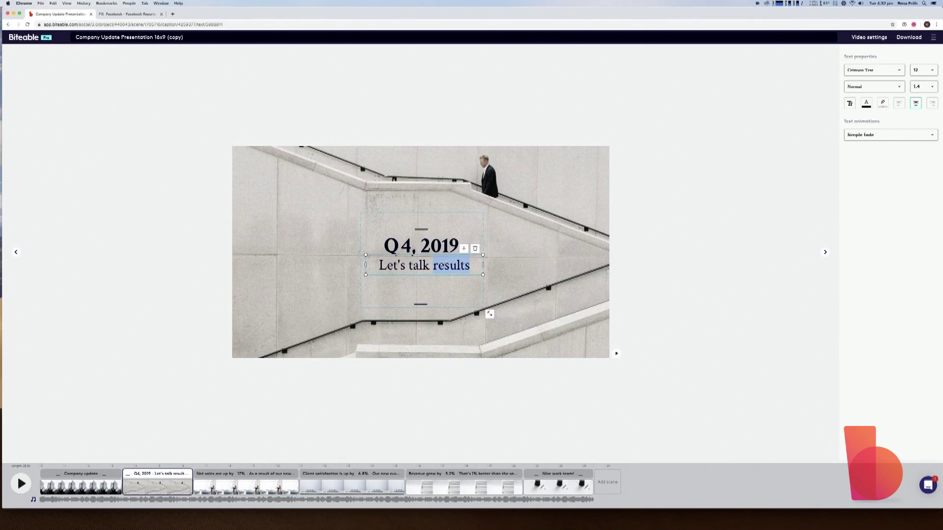
{"action": "left_click", "coordinate": [448, 261]}
Replace the subtitle with the press release's 'We've had a strong end to the year…' quote, widened to two lines.
{"action": "left_click", "coordinate": [105, 14]}
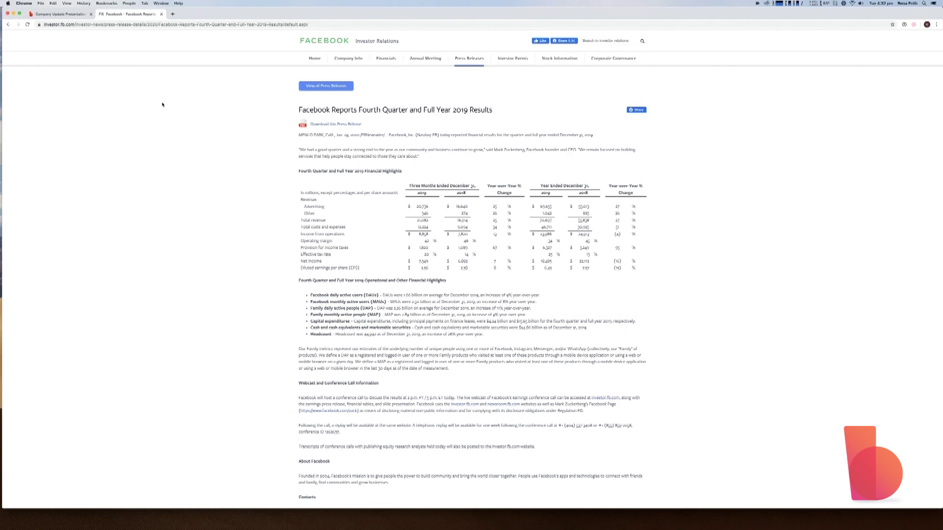
{"action": "left_click_drag", "start_coordinate": [399, 150], "coordinate": [299, 150]}
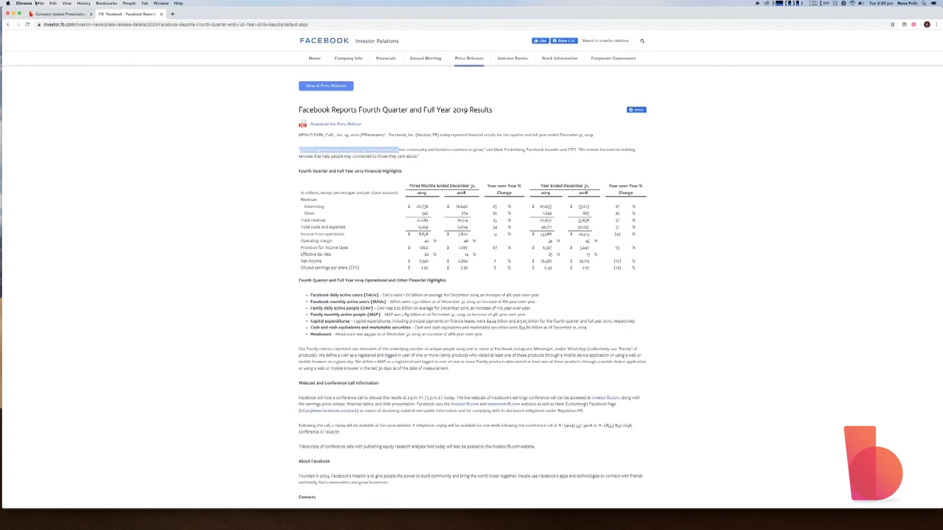
{"action": "left_click", "coordinate": [57, 14]}
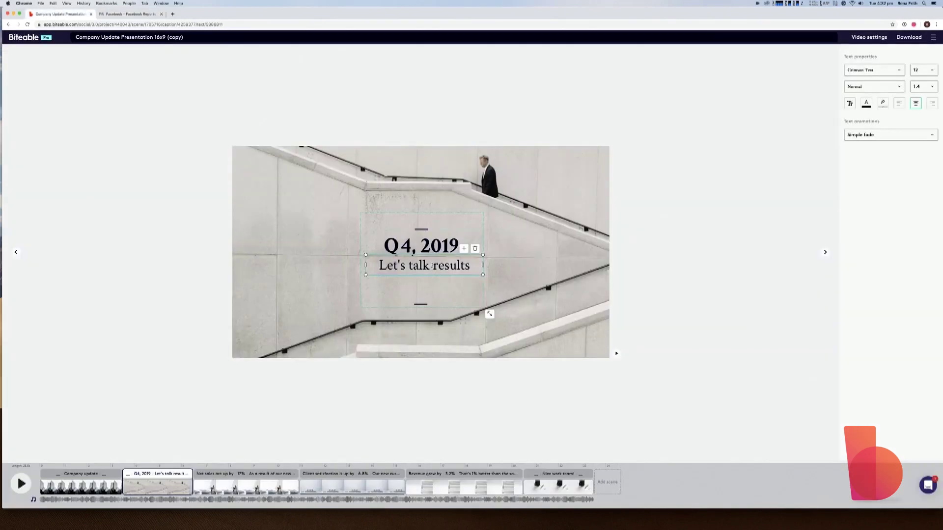
{"action": "key", "text": "super+a"}
{"action": "type", "text": "We've had "}
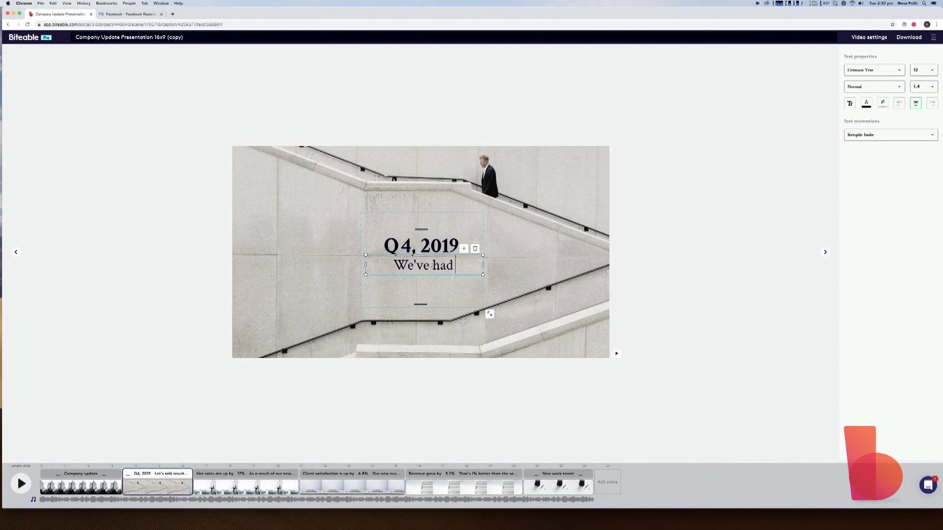
{"action": "type", "text": "a strong end to"}
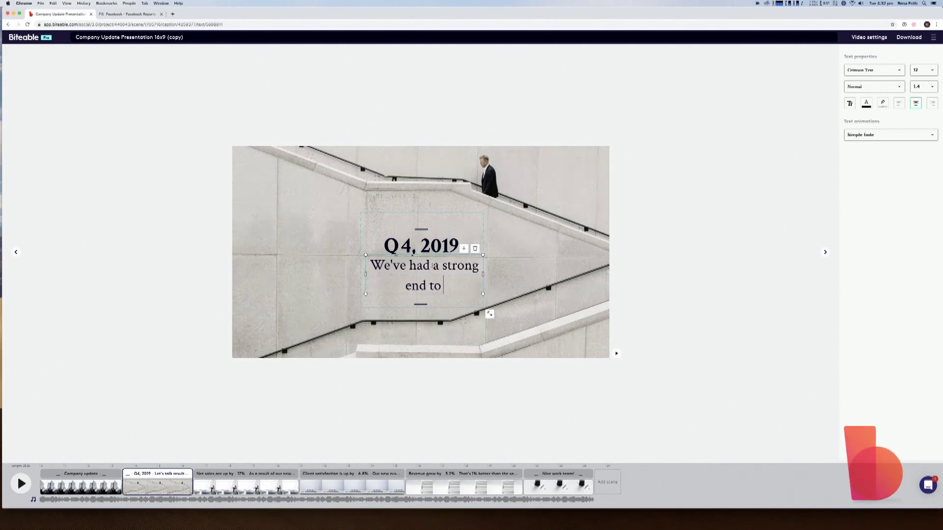
{"action": "type", "text": " the year as our com"}
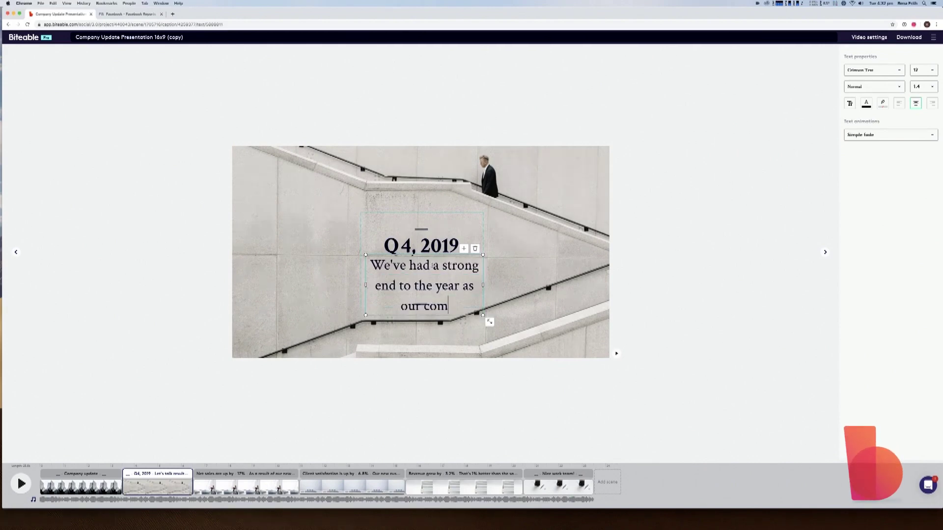
{"action": "type", "text": "munity and busines"}
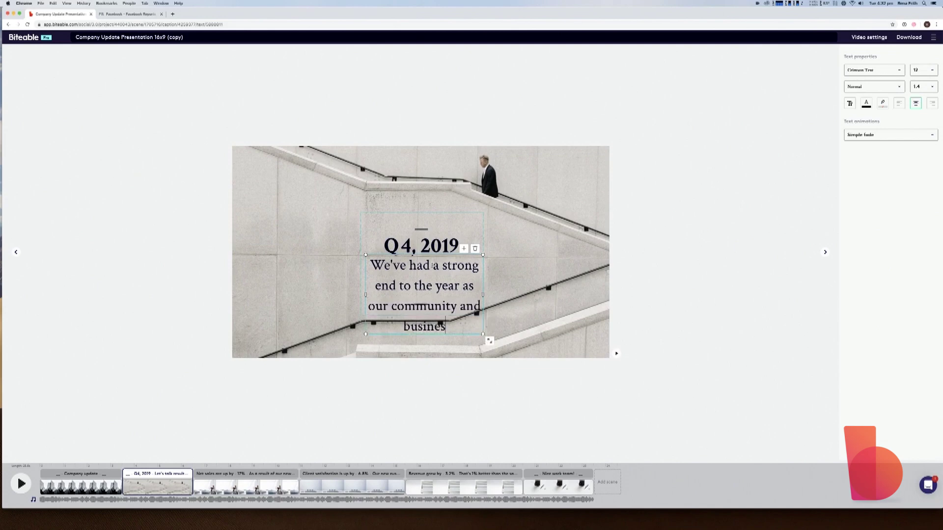
{"action": "type", "text": "s has continued t"}
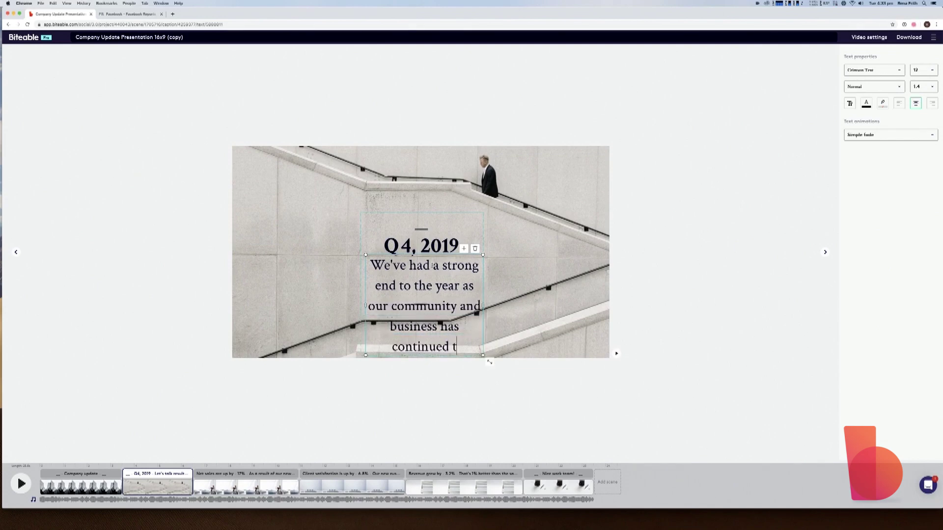
{"action": "type", "text": "o grow."}
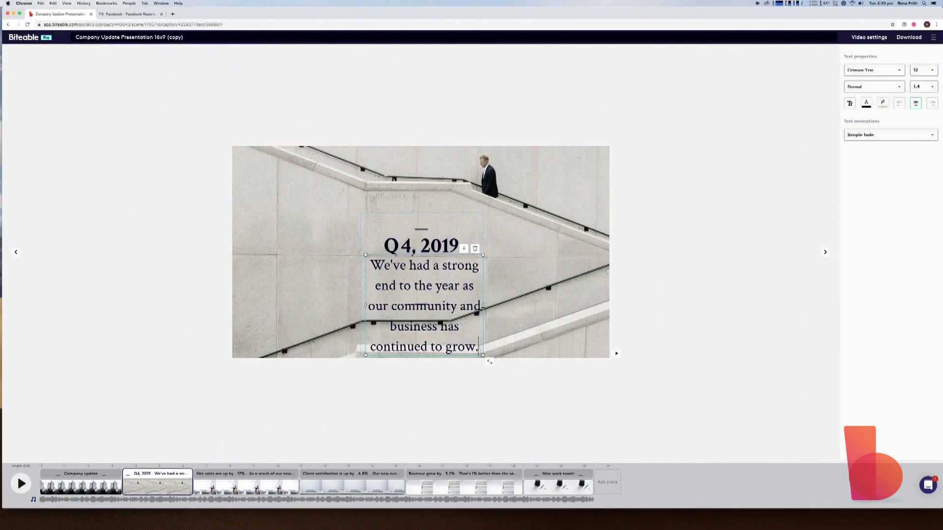
{"action": "left_click_drag", "start_coordinate": [483, 305], "coordinate": [525, 295]}
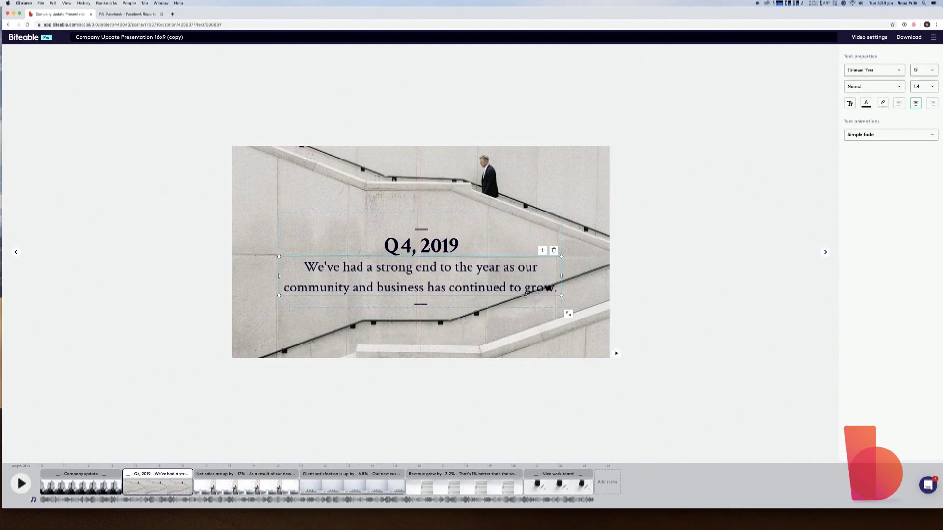
Go to the 'Net sales are up by 17%' scene and enlarge its text box.
{"action": "left_click", "coordinate": [533, 322]}
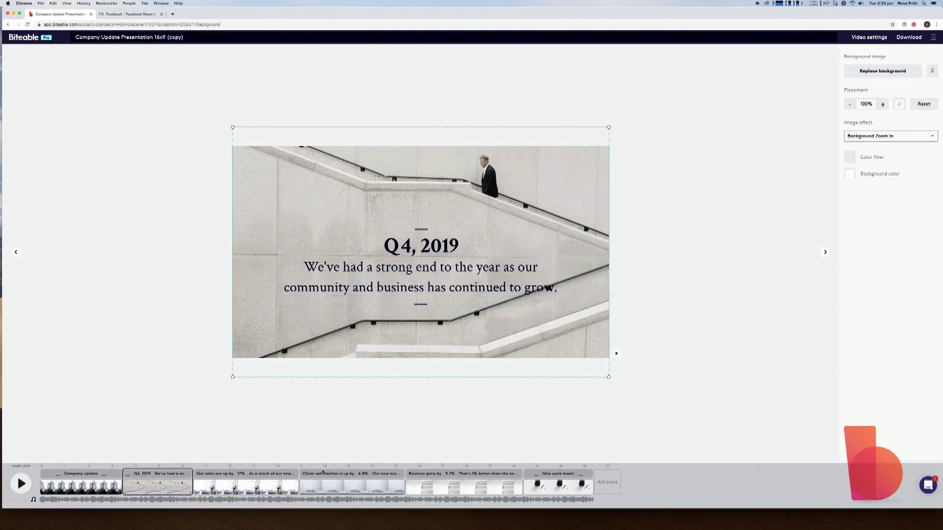
{"action": "left_click", "coordinate": [195, 487]}
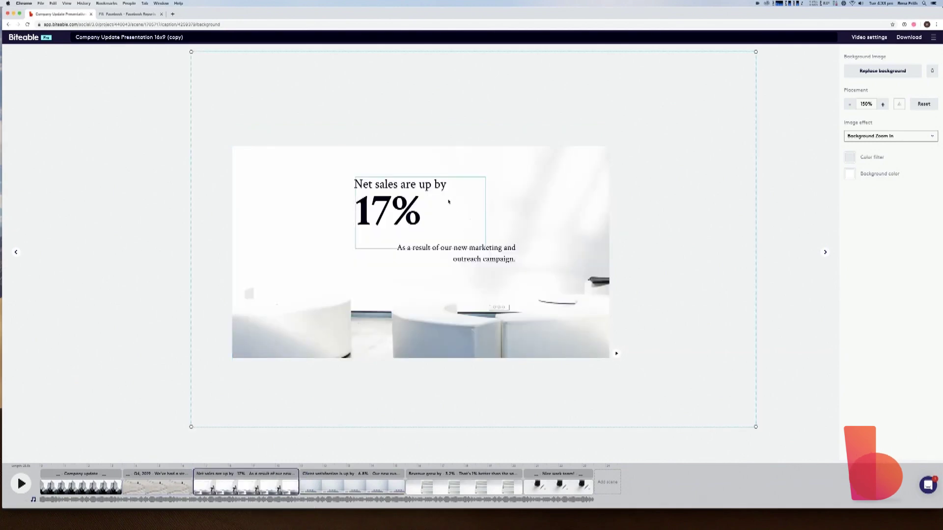
{"action": "left_click", "coordinate": [469, 215]}
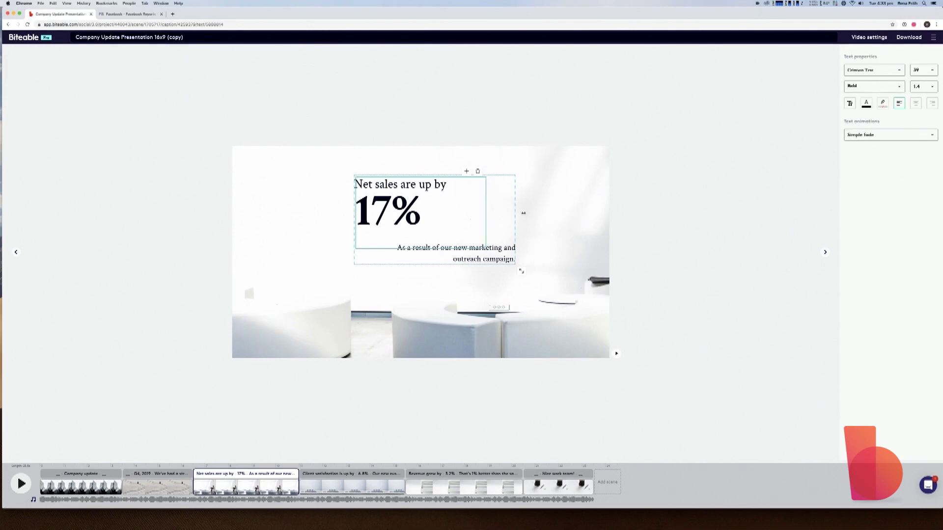
{"action": "left_click_drag", "start_coordinate": [523, 213], "coordinate": [599, 213]}
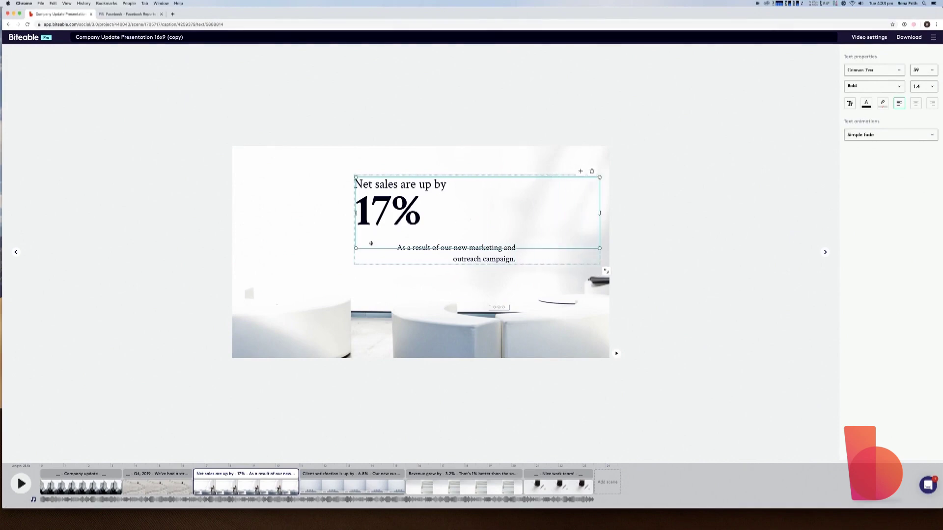
{"action": "left_click_drag", "start_coordinate": [374, 248], "coordinate": [374, 280]}
{"action": "left_click", "coordinate": [407, 185]}
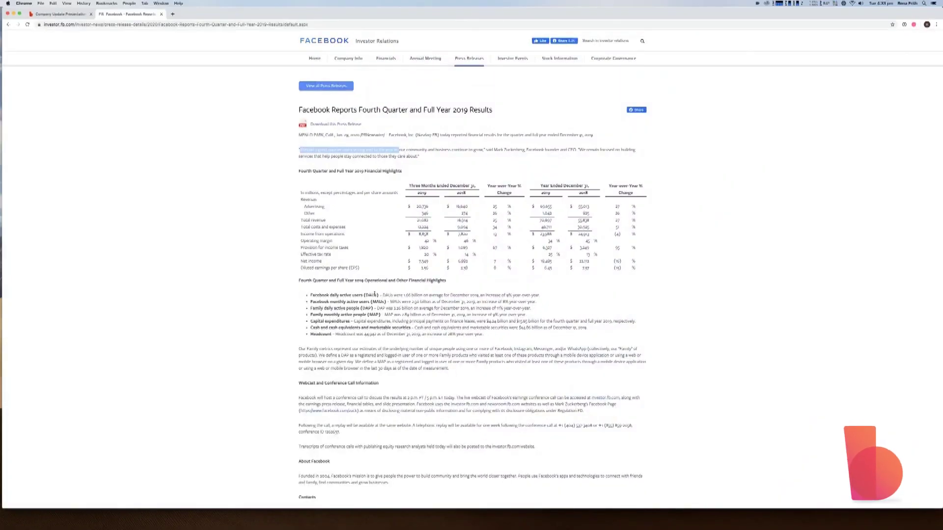
Copy the daily active users figure from the release and retitle the heading 'Our Daily Active User count'.
{"action": "left_click_drag", "start_coordinate": [374, 293], "coordinate": [446, 297]}
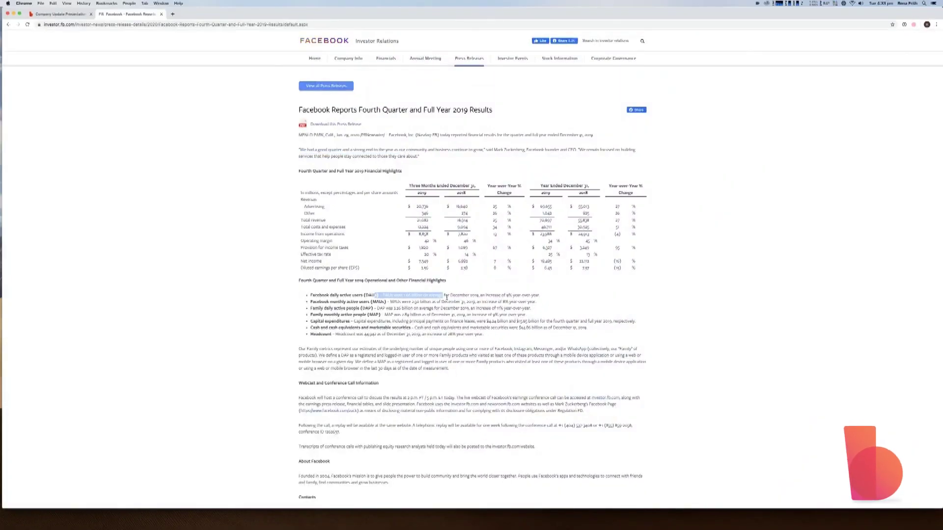
{"action": "left_click", "coordinate": [78, 18]}
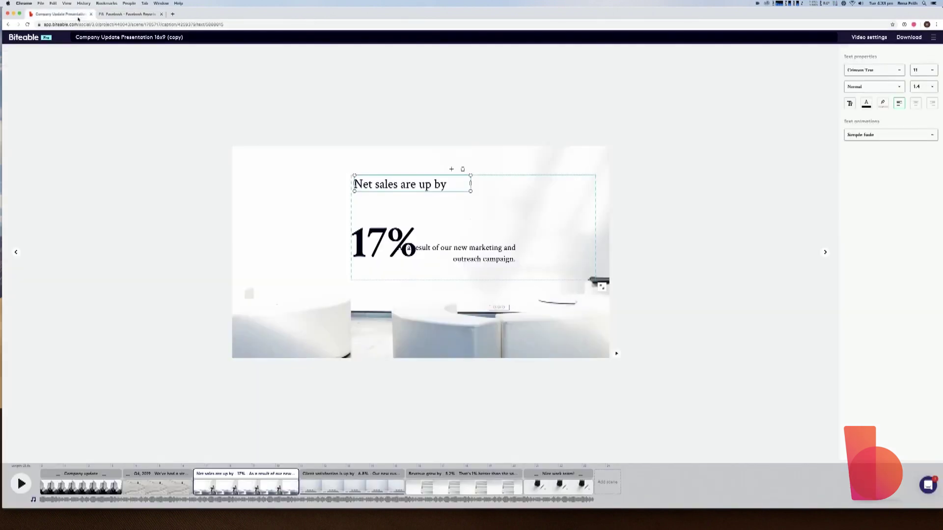
{"action": "double_click", "coordinate": [390, 185]}
{"action": "key", "text": "ctrl+a"}
{"action": "type", "text": "Our Dai"}
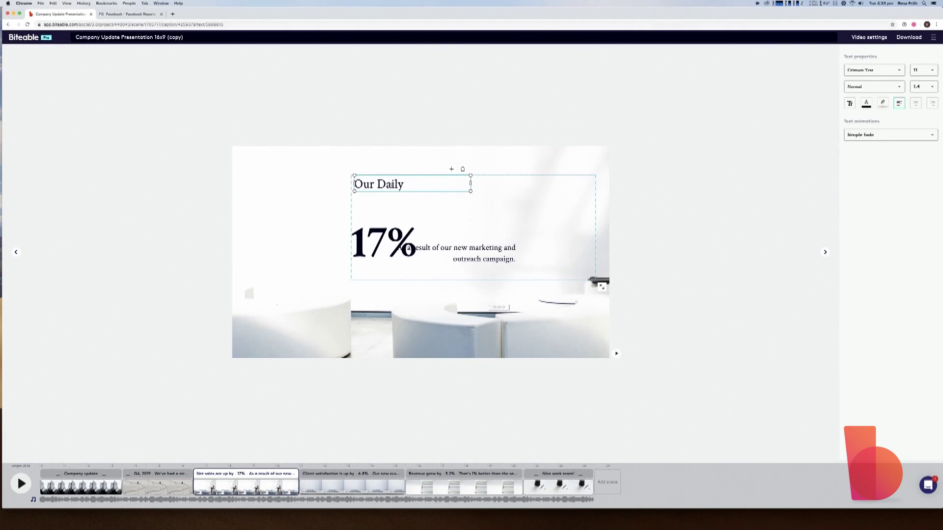
{"action": "type", "text": "ly Active User count was"}
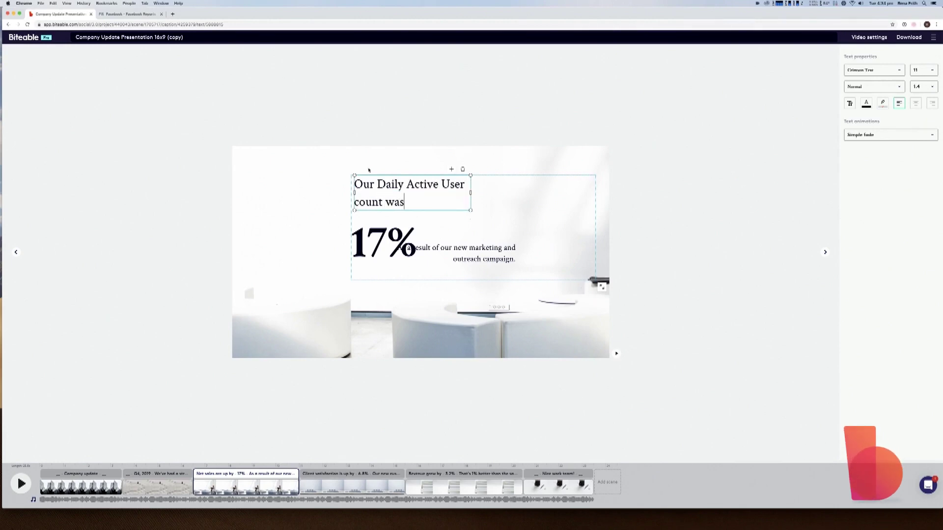
{"action": "left_click_drag", "start_coordinate": [520, 193], "coordinate": [526, 191]}
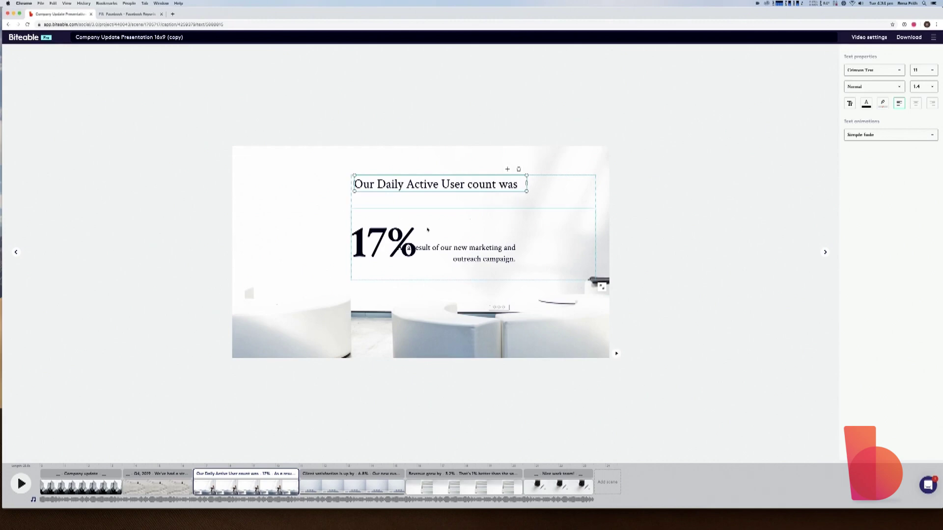
Replace the 17% figure with '1.66 billion' and move it up beneath the heading.
{"action": "left_click", "coordinate": [408, 232]}
{"action": "left_click_drag", "start_coordinate": [409, 232], "coordinate": [414, 210]}
{"action": "double_click", "coordinate": [387, 216]}
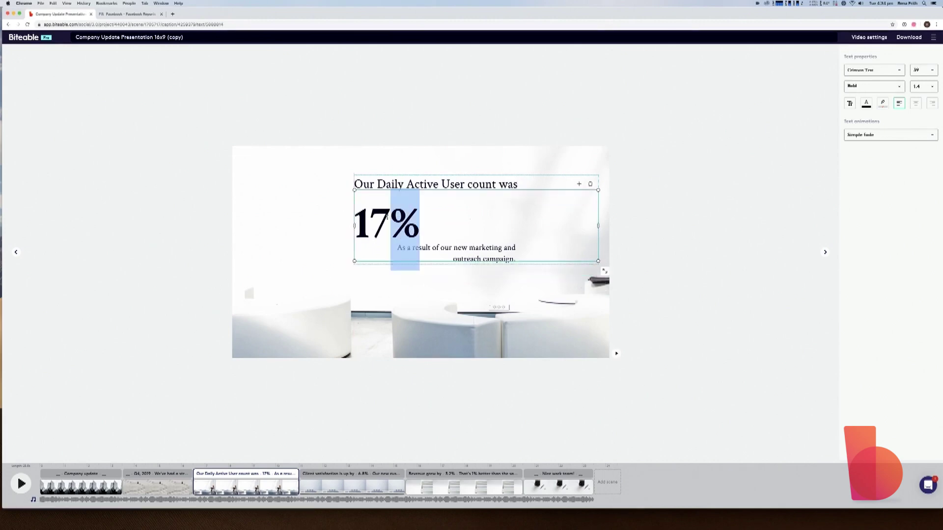
{"action": "triple_click", "coordinate": [387, 216]}
{"action": "type", "text": "1."}
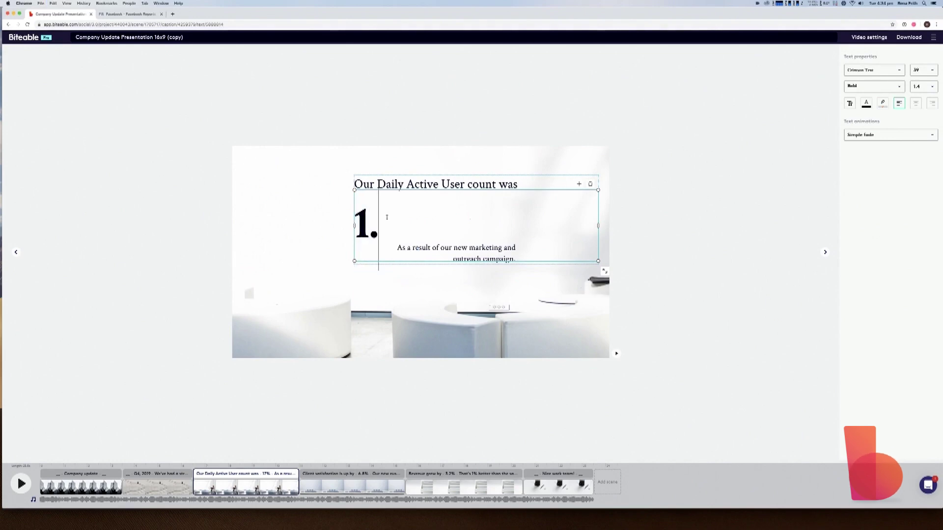
{"action": "type", "text": "66 billion"}
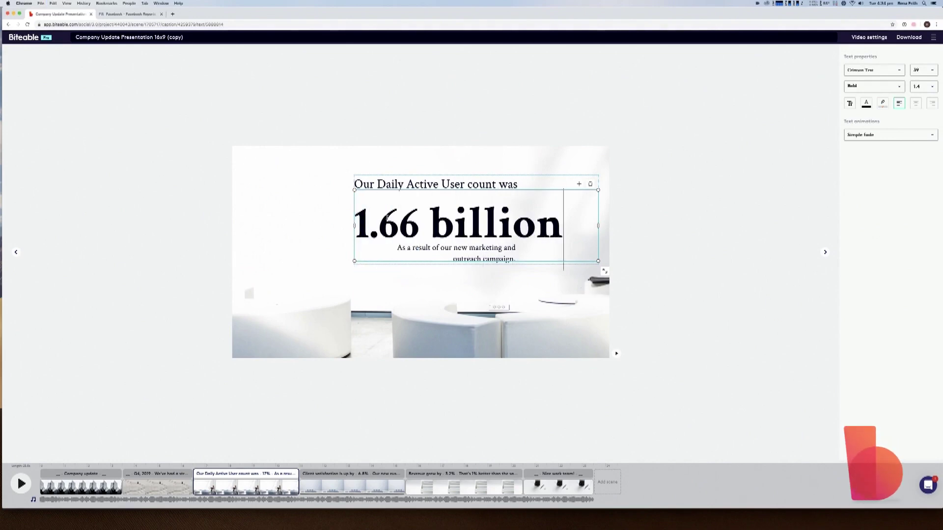
{"action": "left_click", "coordinate": [479, 268]}
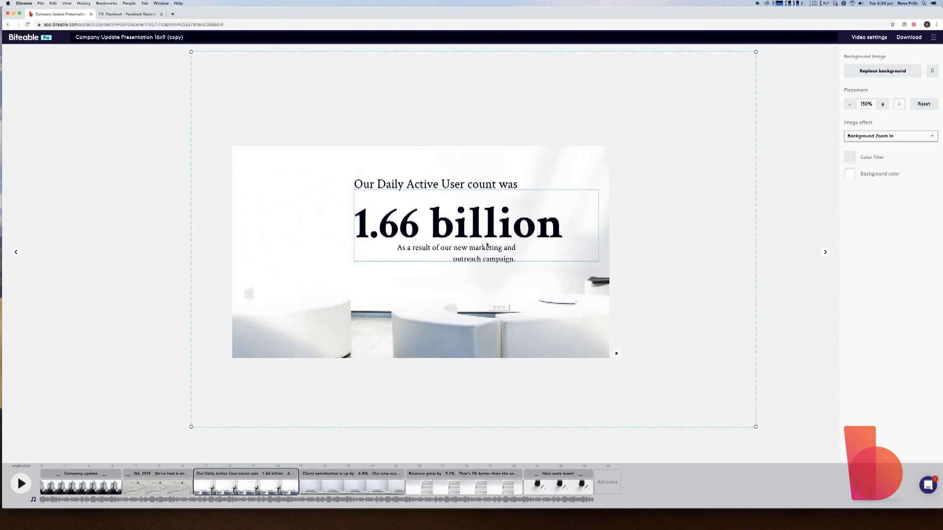
{"action": "left_click", "coordinate": [596, 219]}
{"action": "left_click_drag", "start_coordinate": [597, 218], "coordinate": [596, 200]}
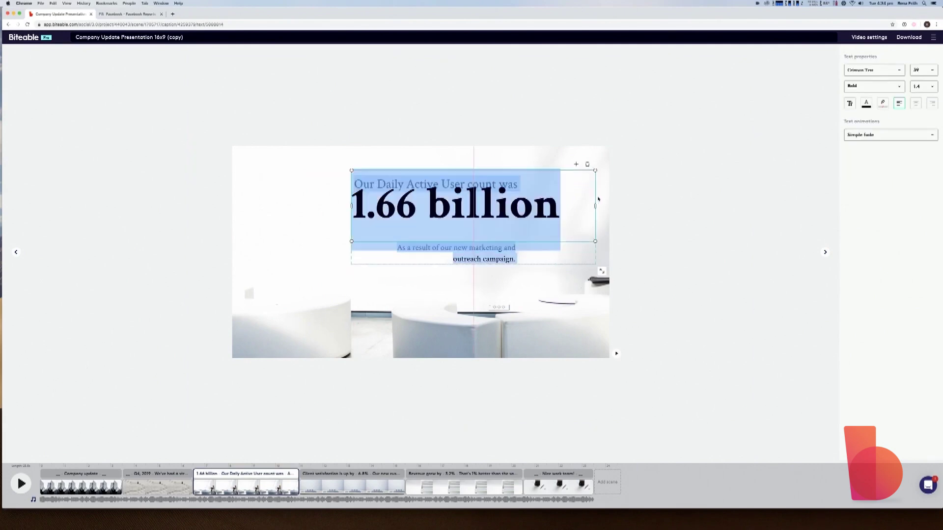
{"action": "left_click", "coordinate": [535, 280]}
Set the subtitle to 'That's an increase of 9% year over year' and nudge the figure down.
{"action": "double_click", "coordinate": [498, 259]}
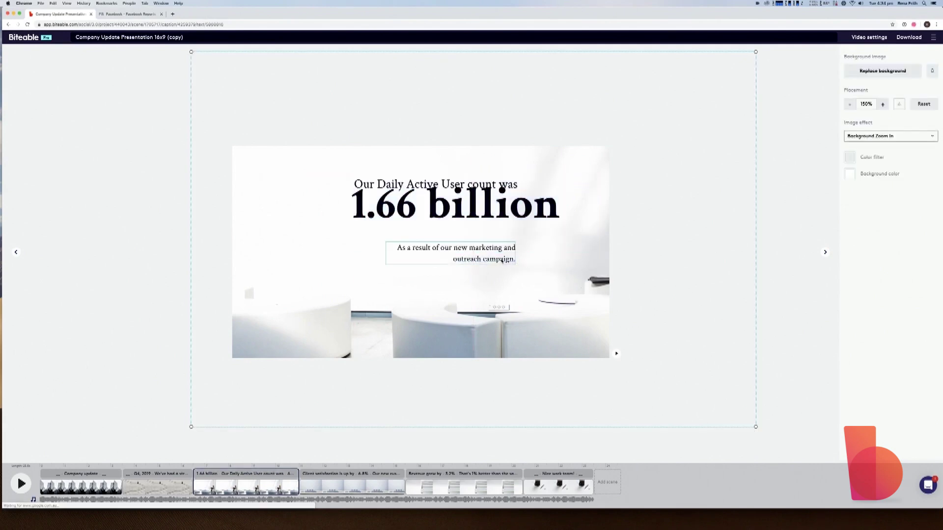
{"action": "key", "text": "ctrl+a"}
{"action": "key", "text": "BackSpace"}
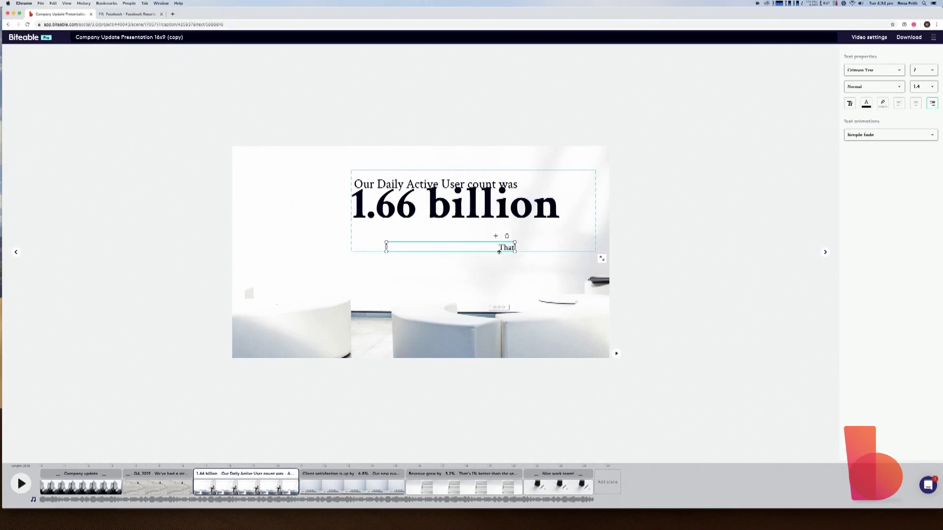
{"action": "type", "text": "That's an increase of"}
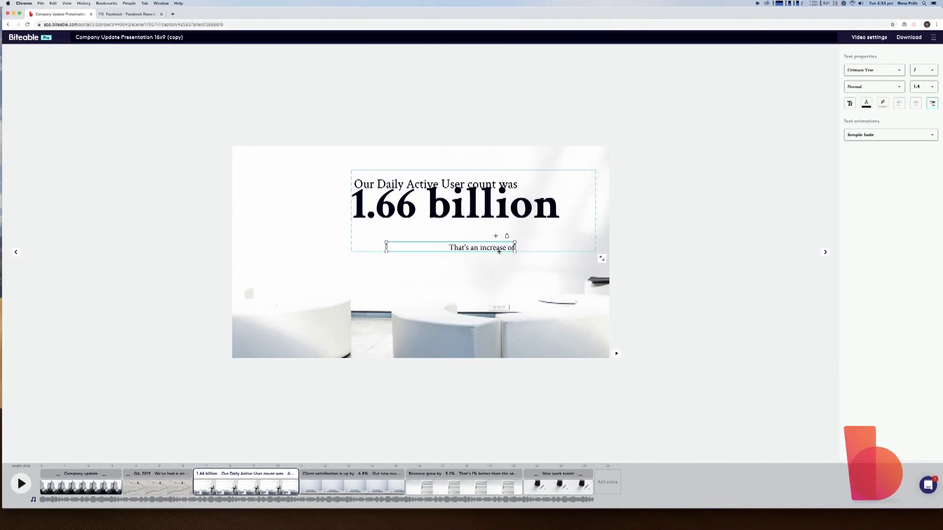
{"action": "type", "text": " 9% year over year"}
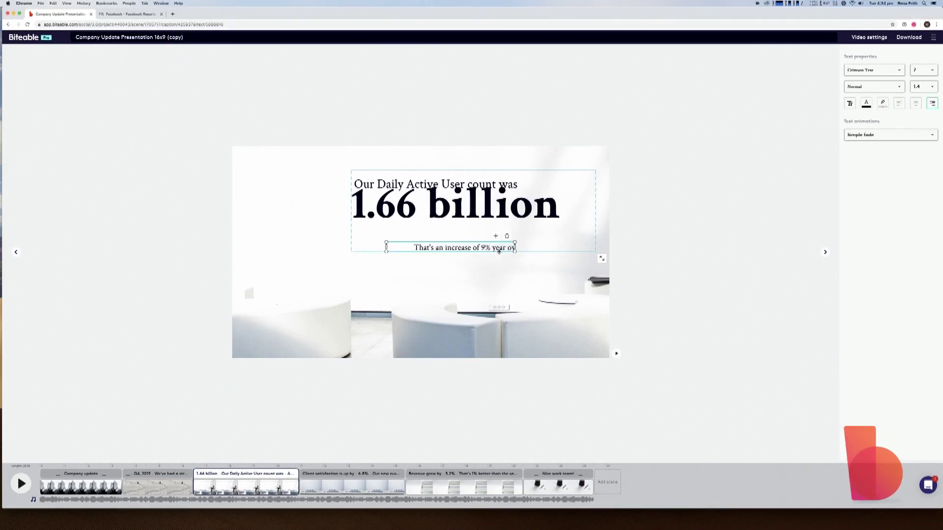
{"action": "left_click", "coordinate": [503, 261]}
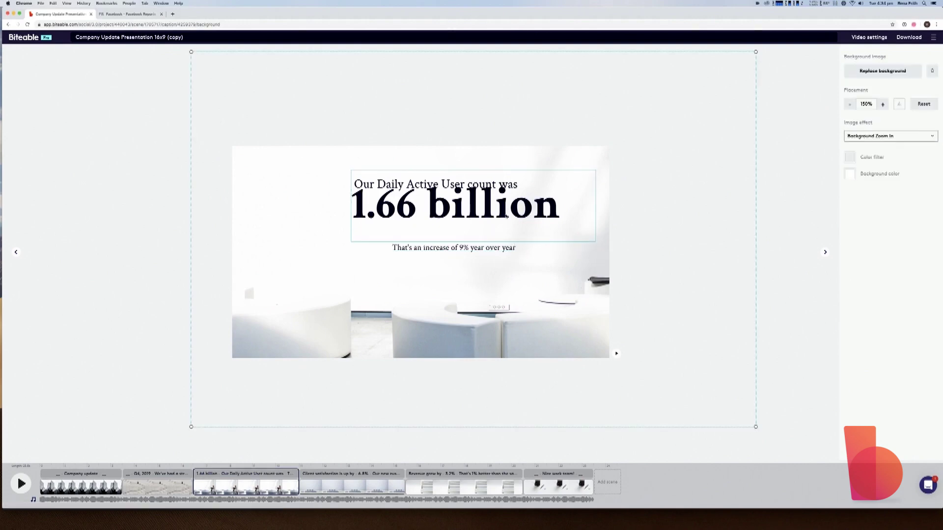
{"action": "left_click", "coordinate": [508, 214]}
{"action": "left_click_drag", "start_coordinate": [509, 217], "coordinate": [508, 222]}
{"action": "left_click", "coordinate": [530, 277]}
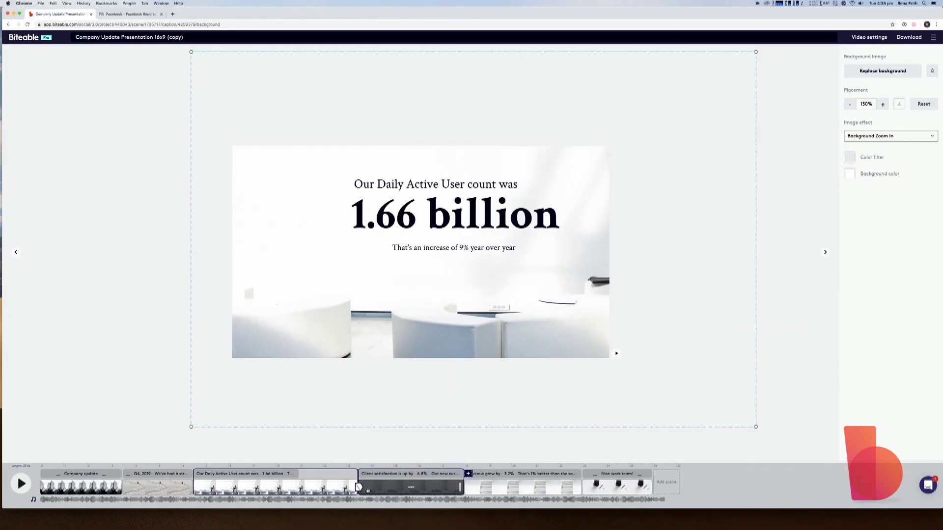
Extend the durations of the user-count and Q4, 2019 scenes in the timeline.
{"action": "left_click_drag", "start_coordinate": [358, 488], "coordinate": [370, 487]}
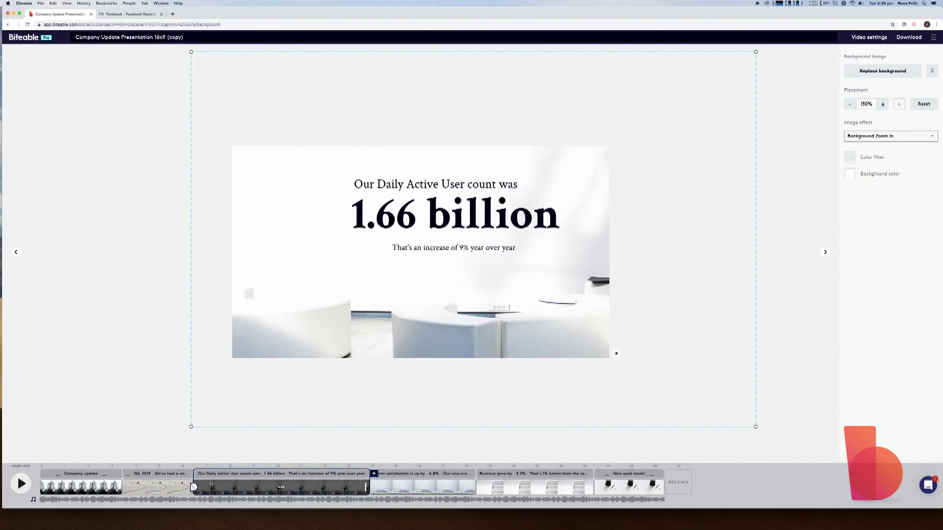
{"action": "left_click", "coordinate": [124, 486]}
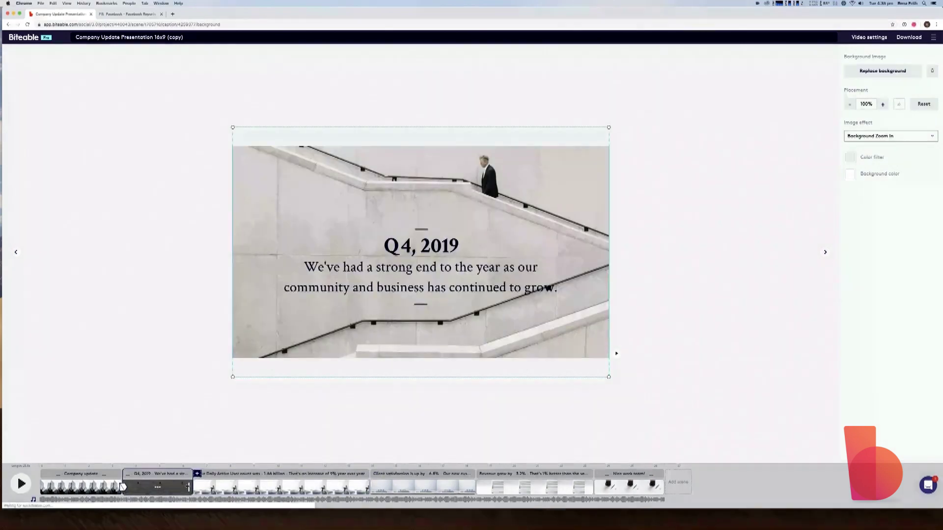
{"action": "left_click_drag", "start_coordinate": [190, 486], "coordinate": [298, 487]}
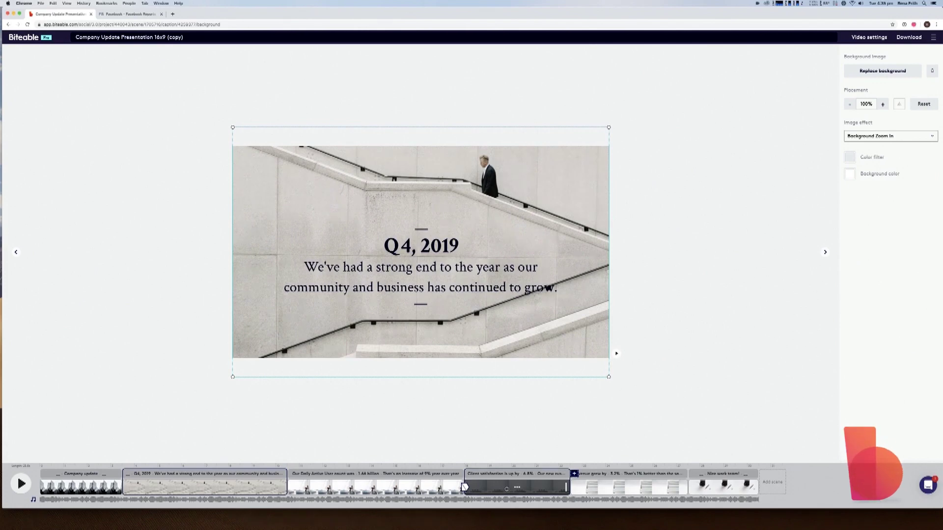
Open the Client satisfaction scene and copy the Headcount bullet from the Facebook press release.
{"action": "left_click", "coordinate": [466, 486]}
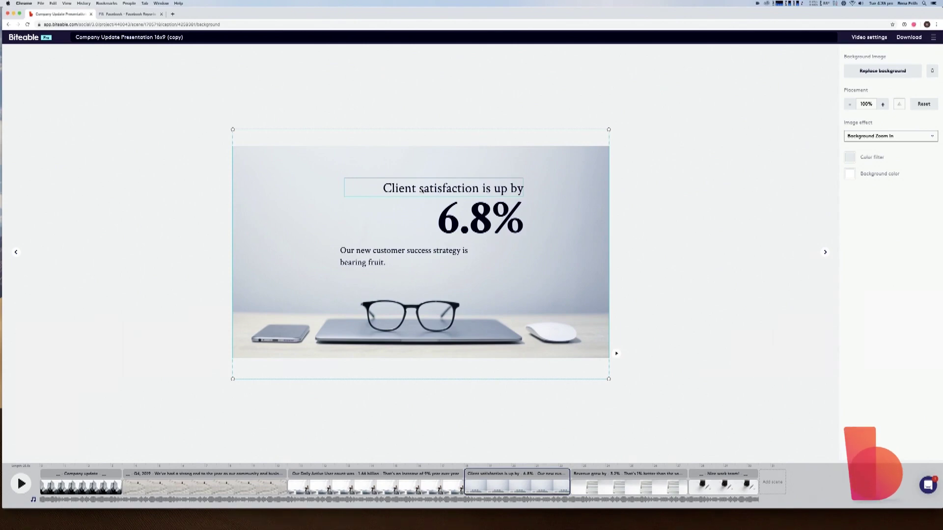
{"action": "left_click", "coordinate": [127, 14]}
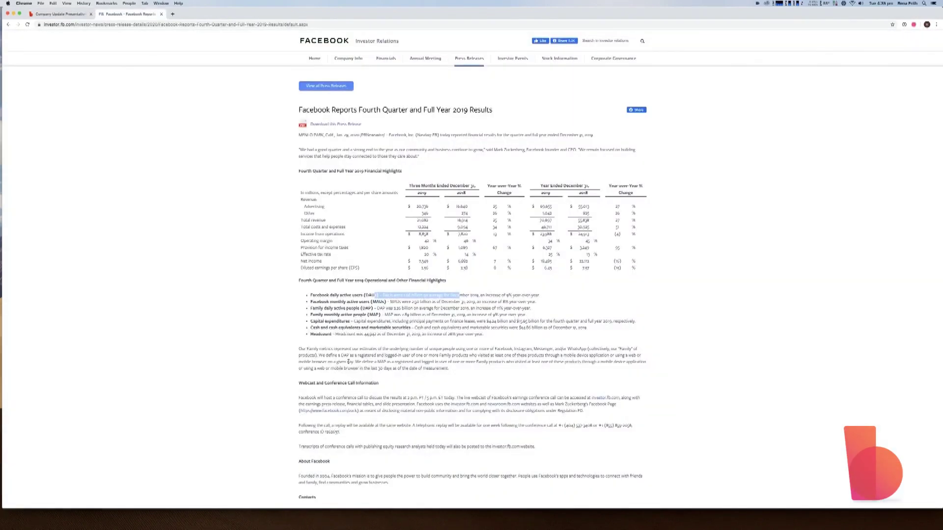
{"action": "left_click_drag", "start_coordinate": [423, 335], "coordinate": [471, 335]}
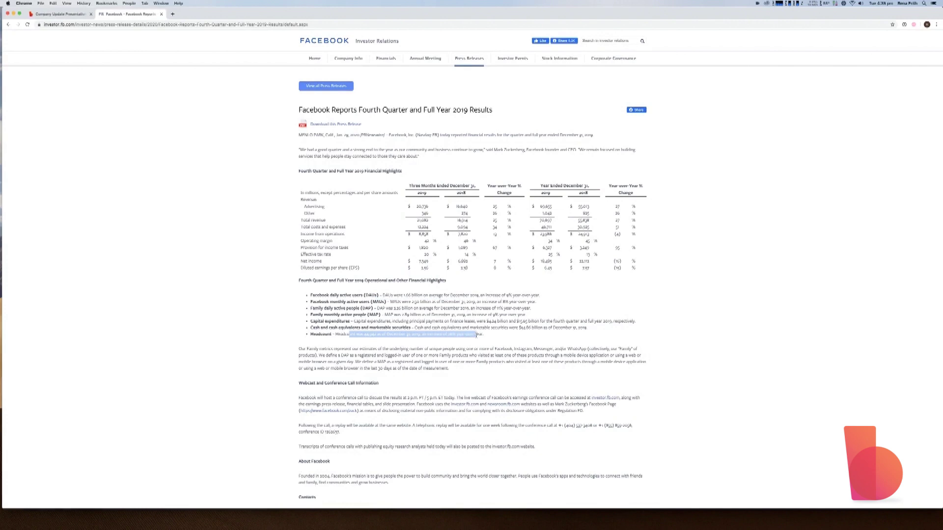
{"action": "left_click", "coordinate": [64, 13]}
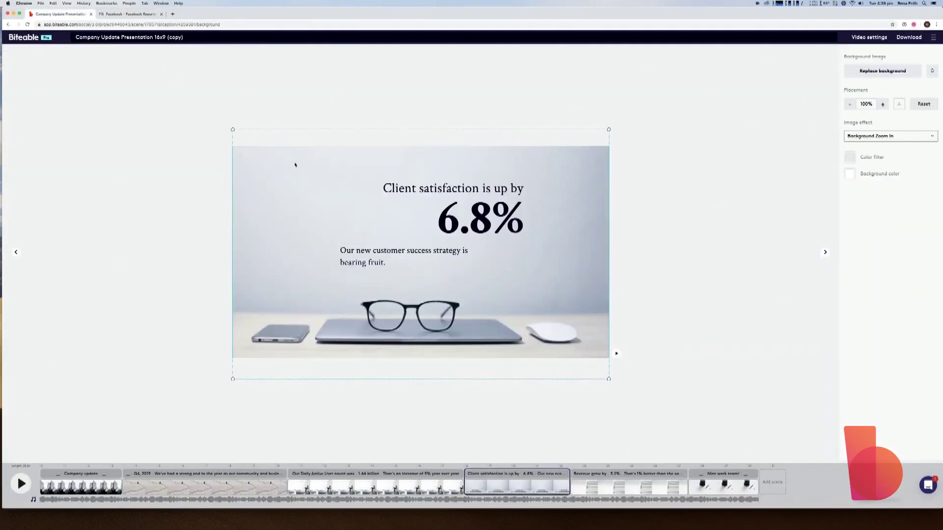
Change the heading to 'Our headcount is up by' and the figure from 6.8% to '26%'.
{"action": "left_click", "coordinate": [414, 189]}
{"action": "double_click", "coordinate": [410, 190]}
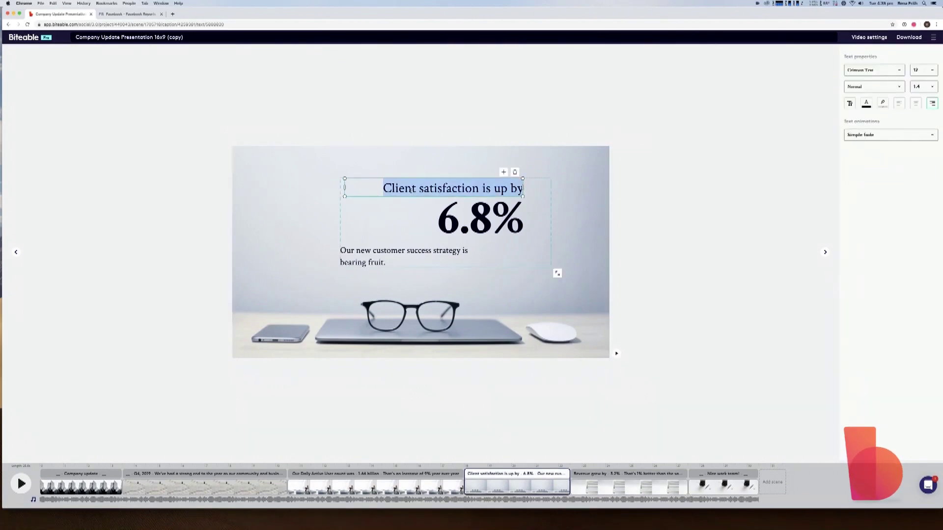
{"action": "type", "text": "Our he"}
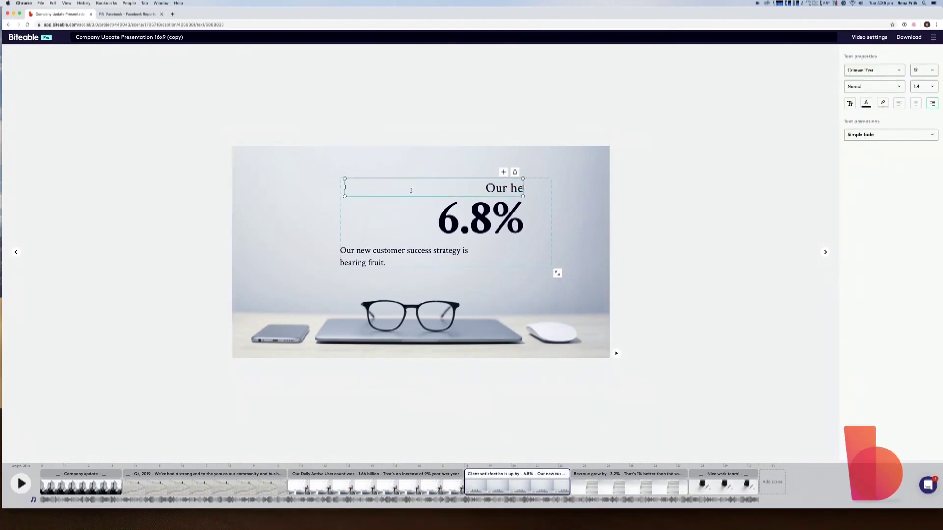
{"action": "type", "text": "adcount is up by"}
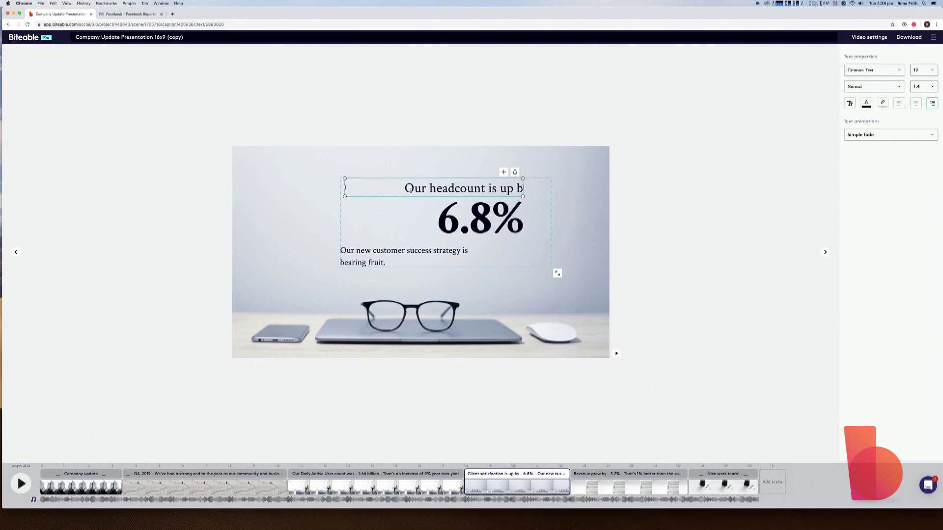
{"action": "left_click", "coordinate": [467, 216]}
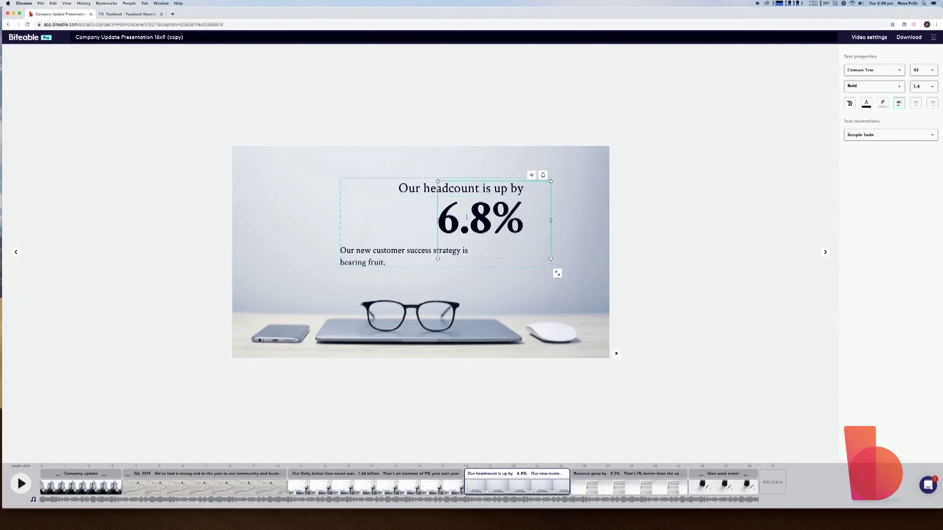
{"action": "key", "text": "super+a"}
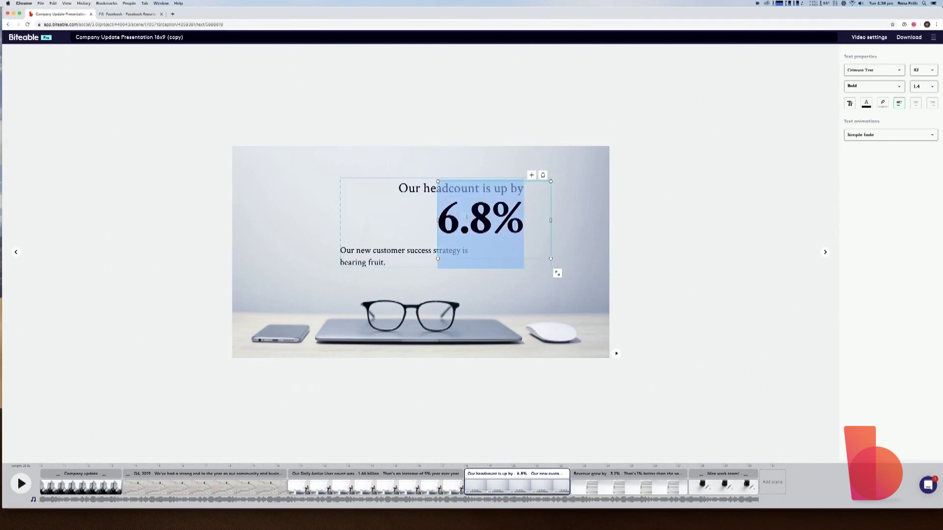
{"action": "type", "text": "26%"}
Set the subtitle to 'We now have 44,942 people working with us.' and lengthen the scene.
{"action": "left_click", "coordinate": [405, 255]}
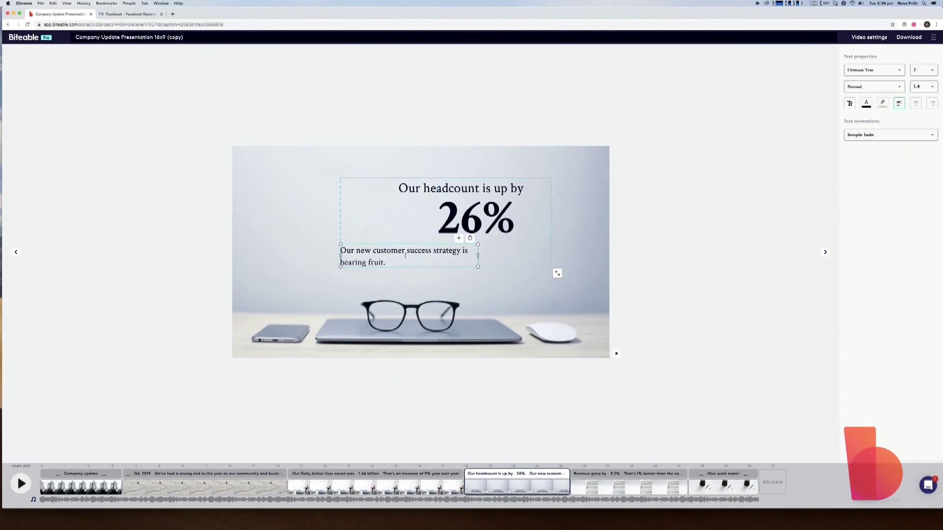
{"action": "key", "text": "super+a"}
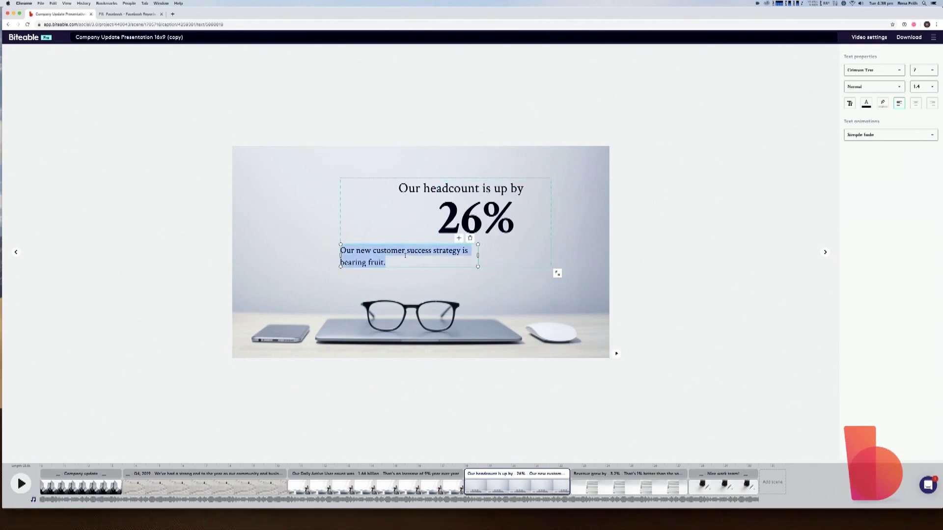
{"action": "type", "text": "We now have 44,942 peo"}
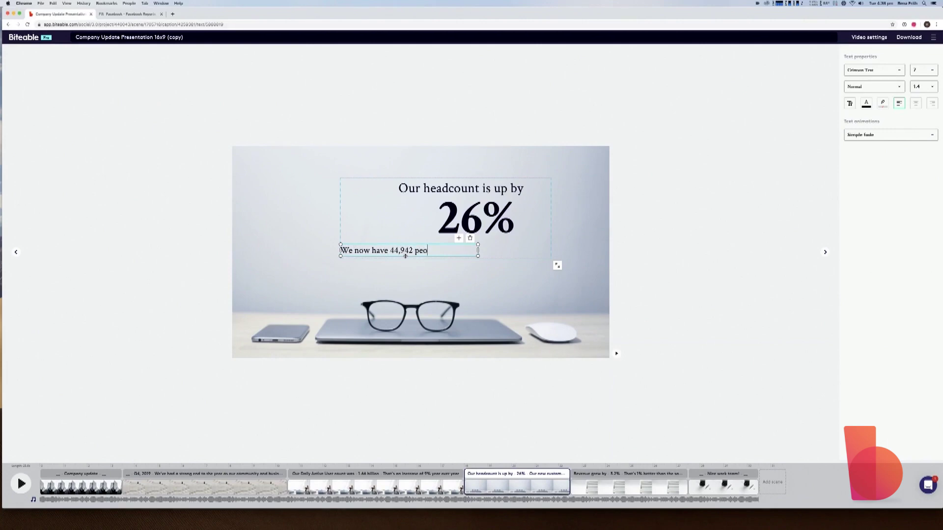
{"action": "type", "text": "ple working with us"}
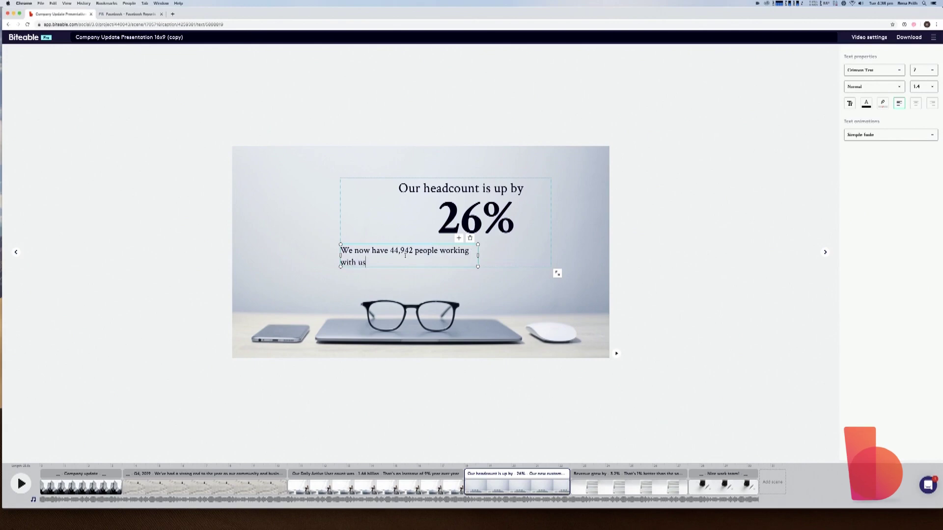
{"action": "type", "text": "."}
{"action": "left_click", "coordinate": [504, 301]}
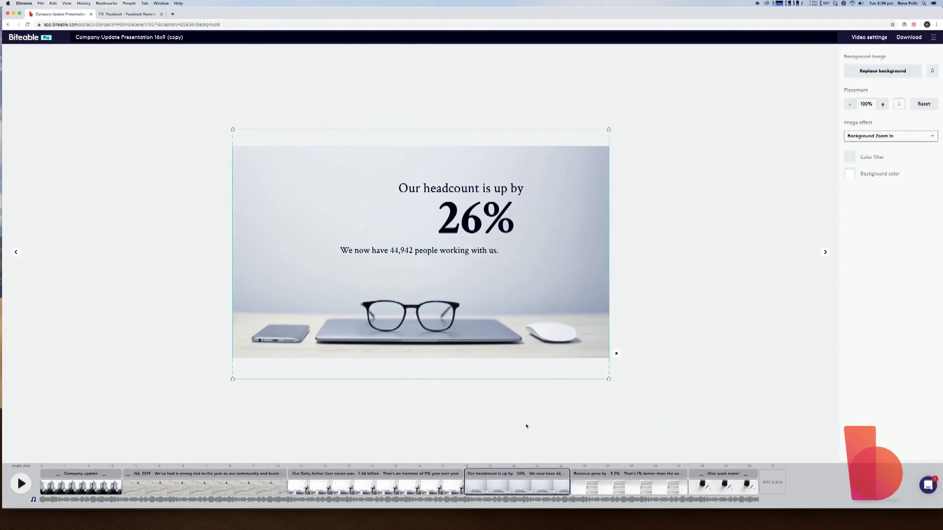
{"action": "left_click_drag", "start_coordinate": [569, 487], "coordinate": [652, 486]}
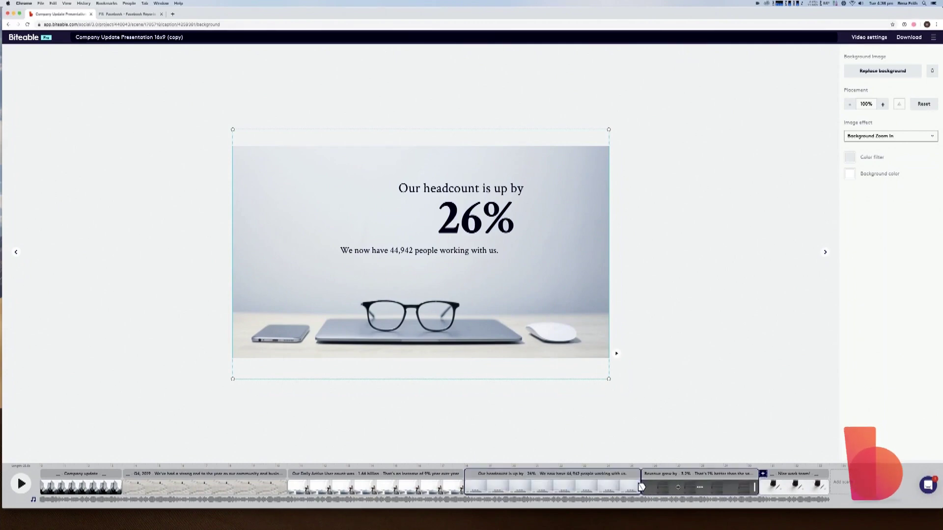
Change the revenue scene's heading to 'Total revenue grew by 27%'.
{"action": "left_click", "coordinate": [641, 487]}
{"action": "left_click", "coordinate": [310, 197]}
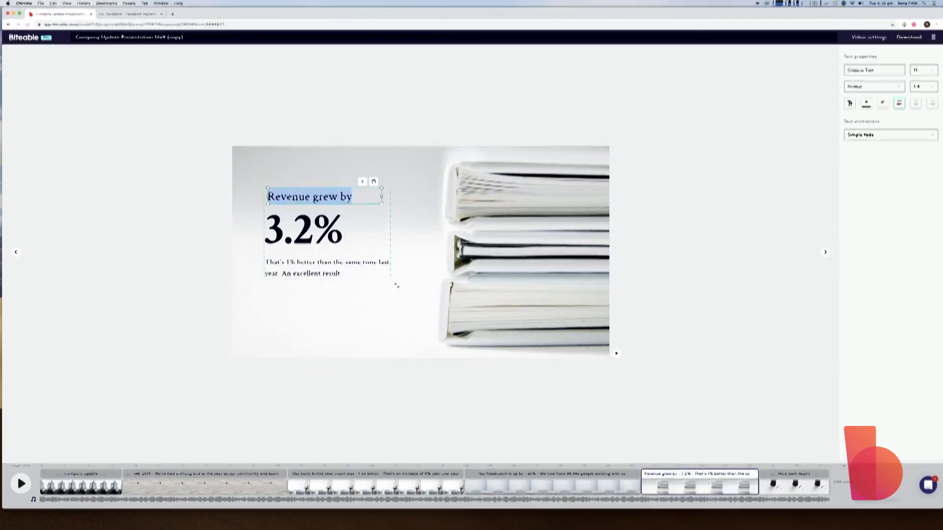
{"action": "type", "text": "total revenue grew by"}
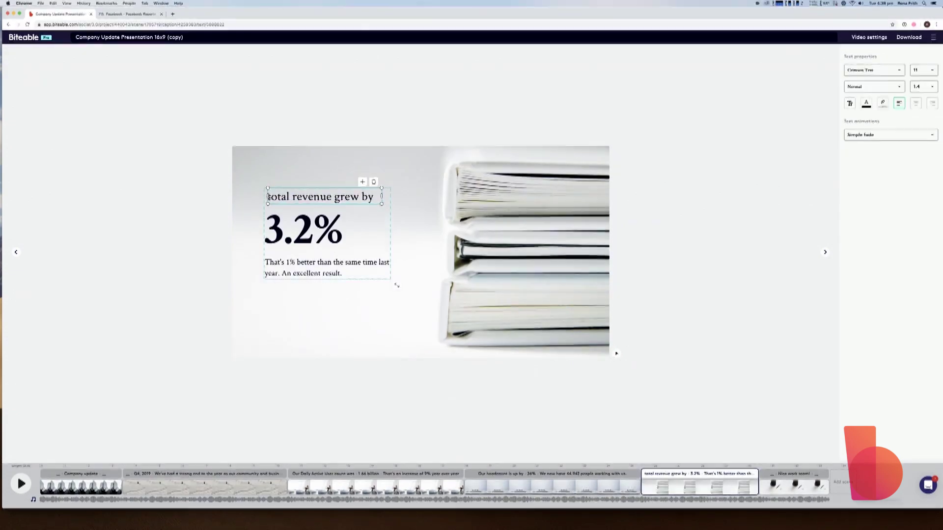
{"action": "key", "text": "Delete"}
{"action": "type", "text": "T"}
{"action": "left_click_drag", "start_coordinate": [265, 229], "coordinate": [342, 228]}
{"action": "type", "text": "27%"}
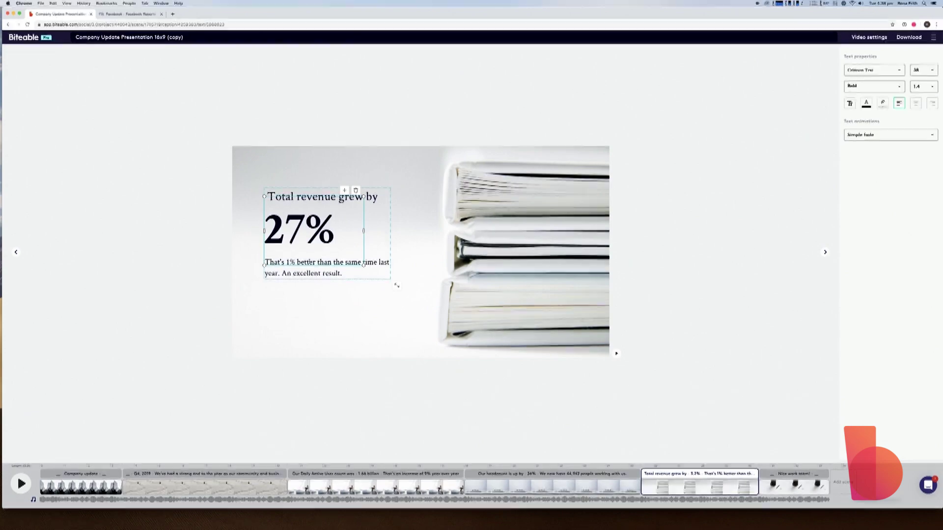
Replace the subtitle with 'Advertising made up 98.4% of our total Q4 revenue.'.
{"action": "triple_click", "coordinate": [388, 273]}
{"action": "type", "text": "A"}
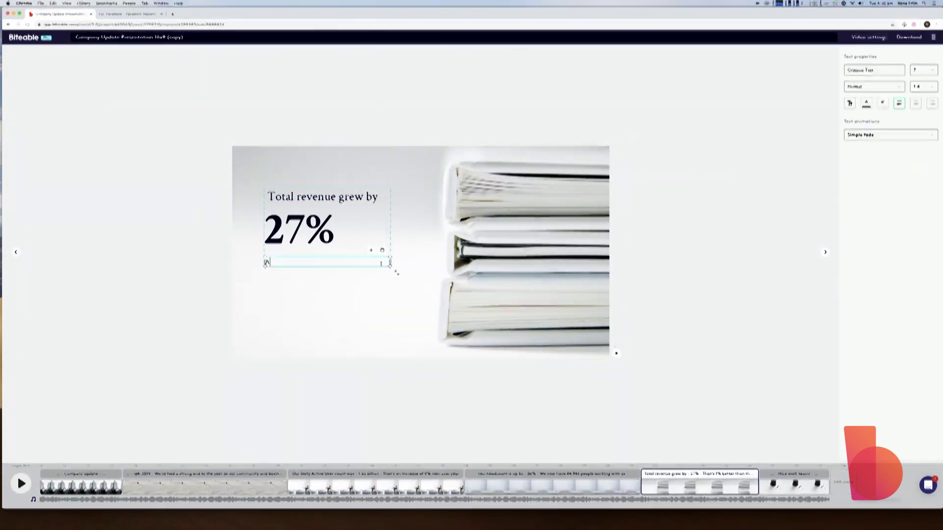
{"action": "type", "text": "dvertising made up 98.4% of our to"}
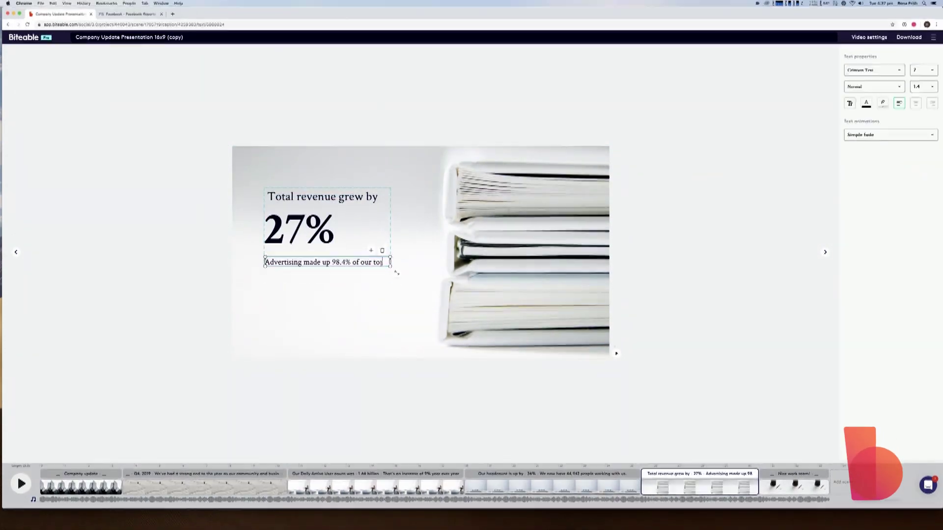
{"action": "type", "text": "tal Q4 revenue."}
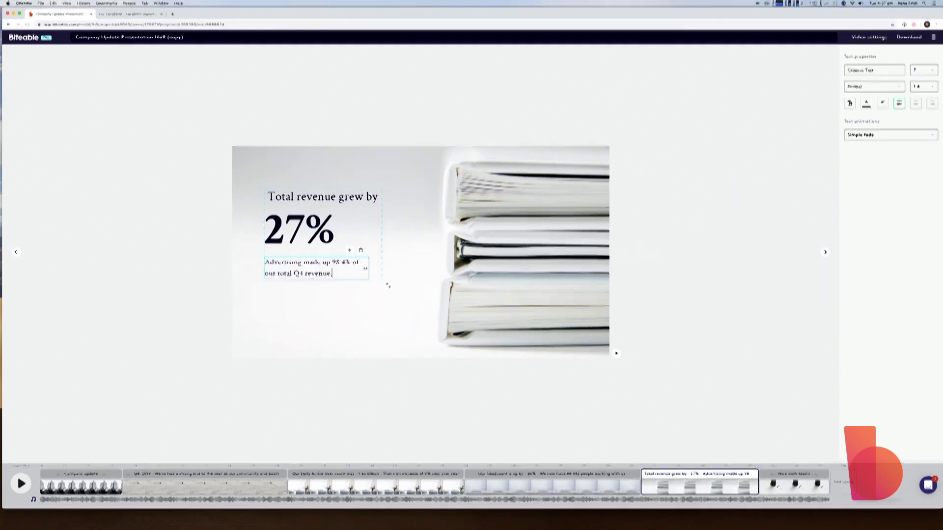
{"action": "left_click", "coordinate": [417, 305]}
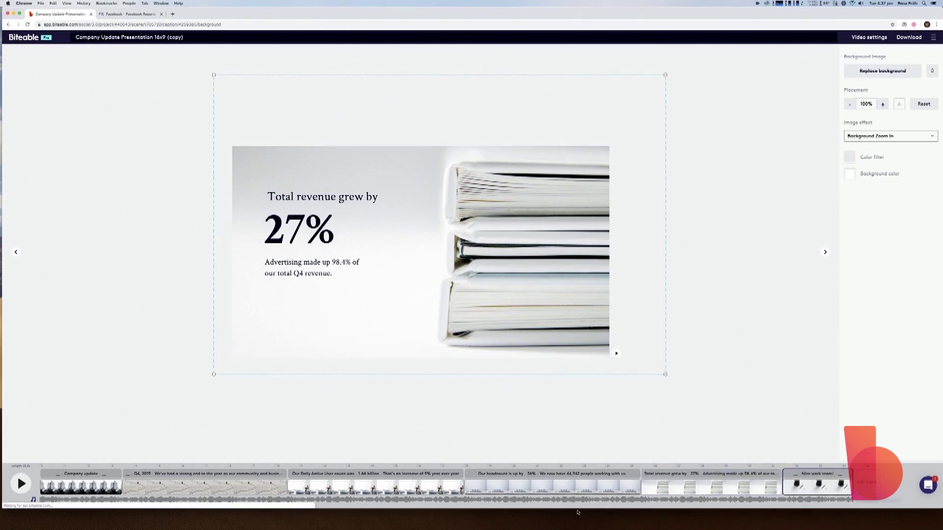
Duplicate the 'Total revenue grew by 27%' scene and place the copy before 'Nice work team!'.
{"action": "left_click", "coordinate": [784, 486]}
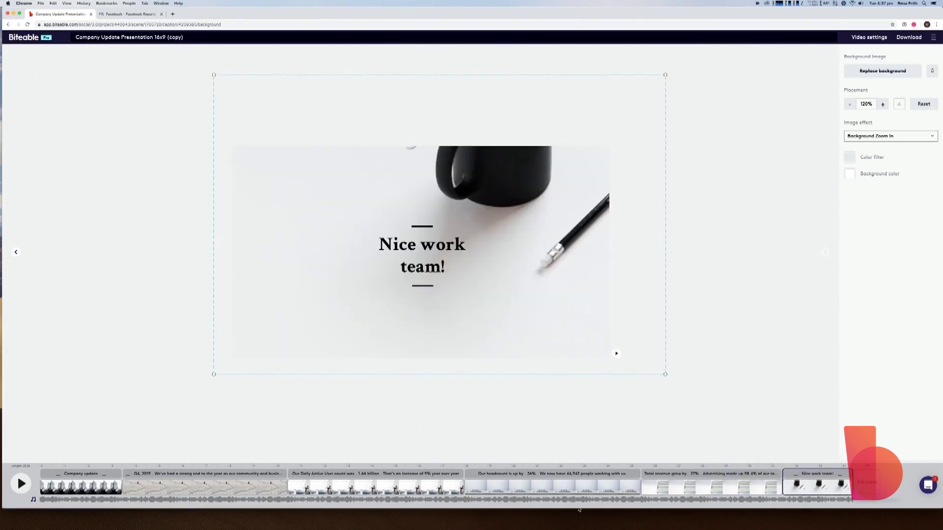
{"action": "left_click", "coordinate": [713, 488]}
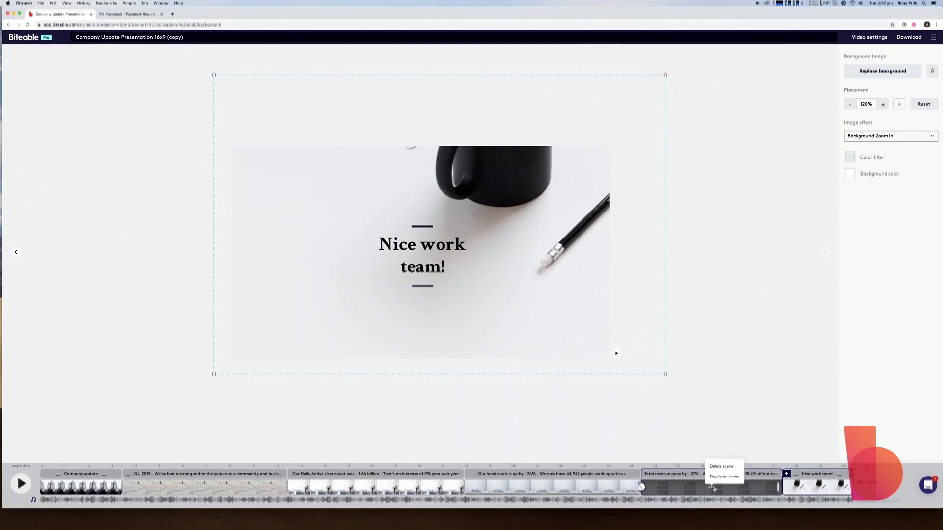
{"action": "left_click", "coordinate": [724, 477]}
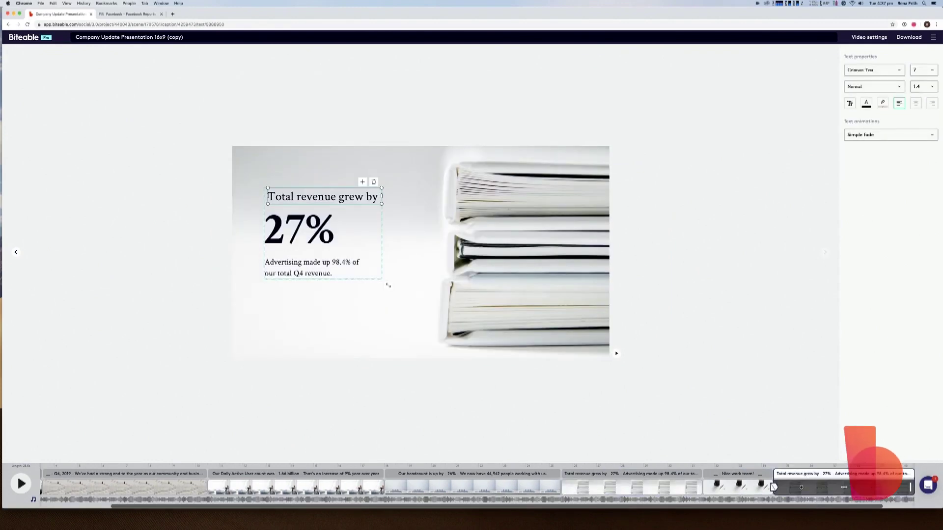
{"action": "left_click_drag", "start_coordinate": [773, 487], "coordinate": [703, 487]}
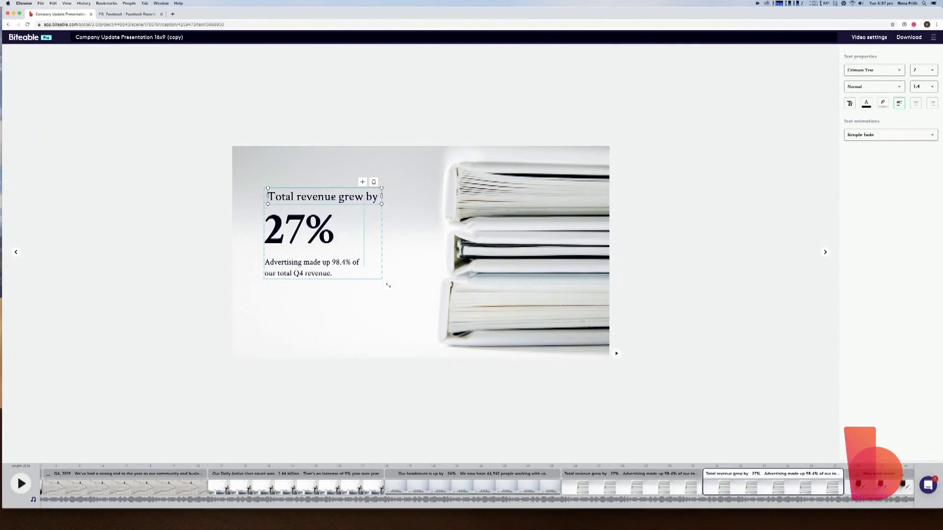
Change the copy's heading to 'Our Monthly Active User count is now' and the figure to '2.49 billion'.
{"action": "triple_click", "coordinate": [366, 195]}
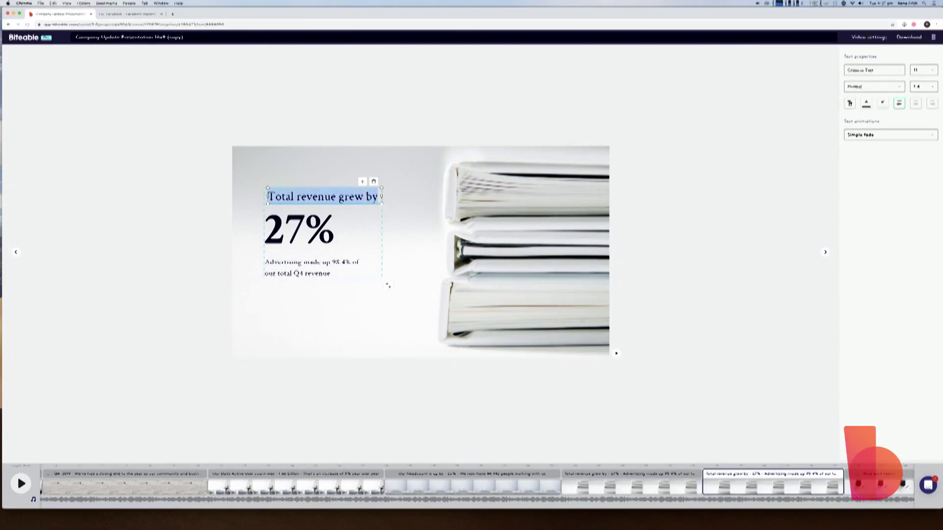
{"action": "type", "text": "Our Monthly Active User count is now"}
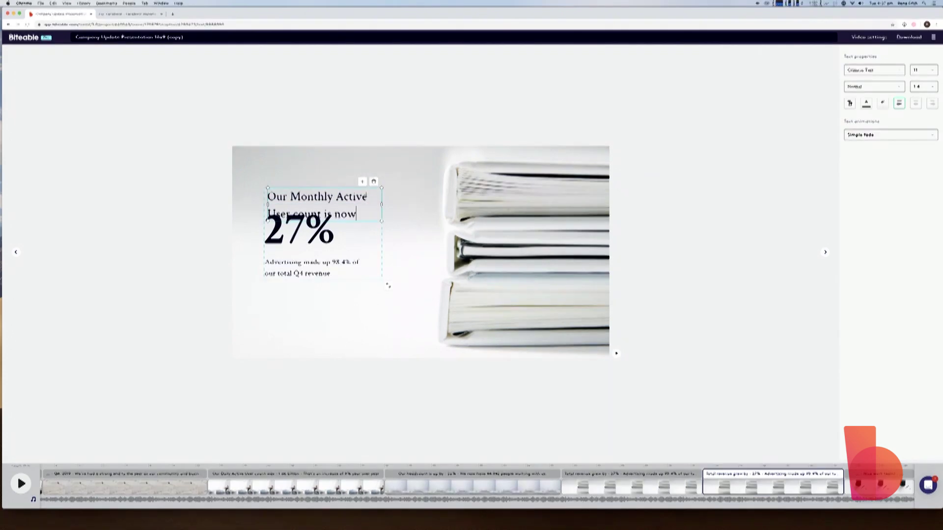
{"action": "left_click_drag", "start_coordinate": [382, 197], "coordinate": [464, 204]}
{"action": "triple_click", "coordinate": [314, 231]}
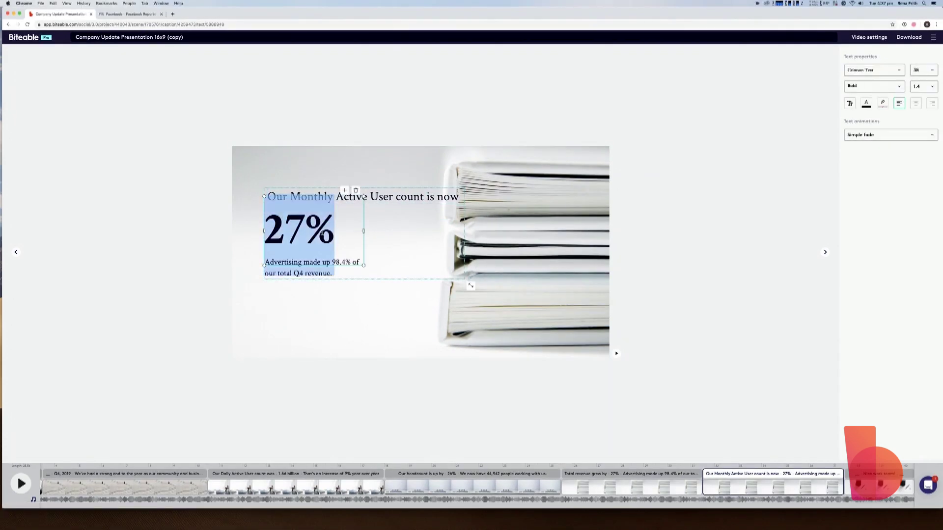
{"action": "type", "text": "2.49 billion"}
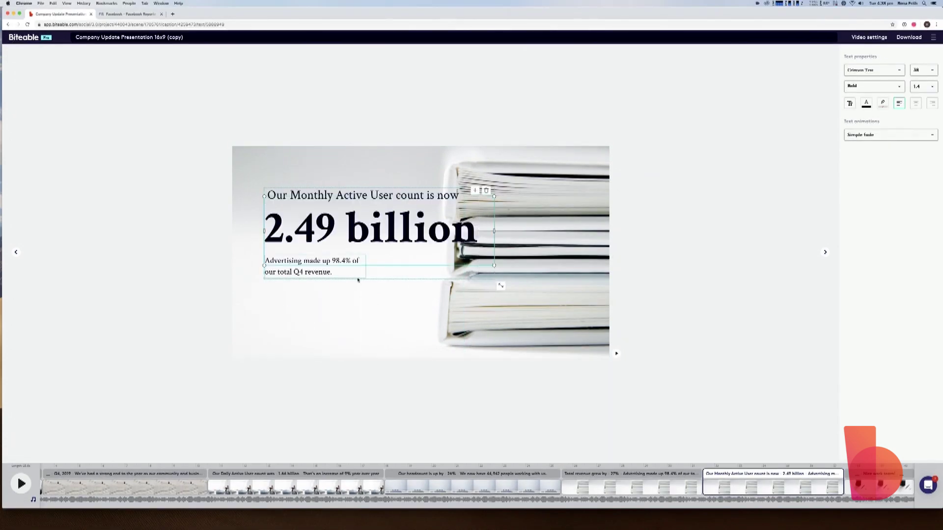
Replace the caption with 'This is a new milestone, led by growth in the Asia-Pacific.'.
{"action": "triple_click", "coordinate": [358, 273]}
{"action": "type", "text": "This is a new milestone,"}
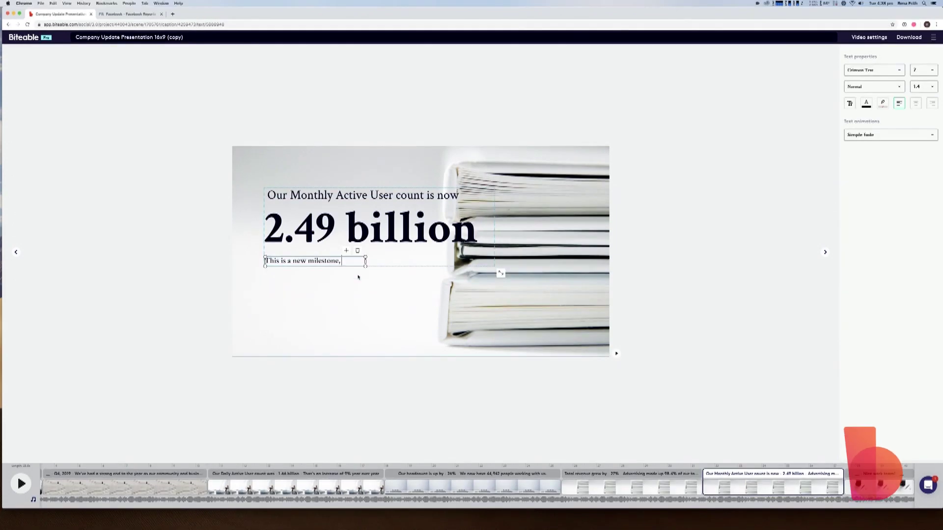
{"action": "type", "text": " led by growth in the Asia-Pacific."}
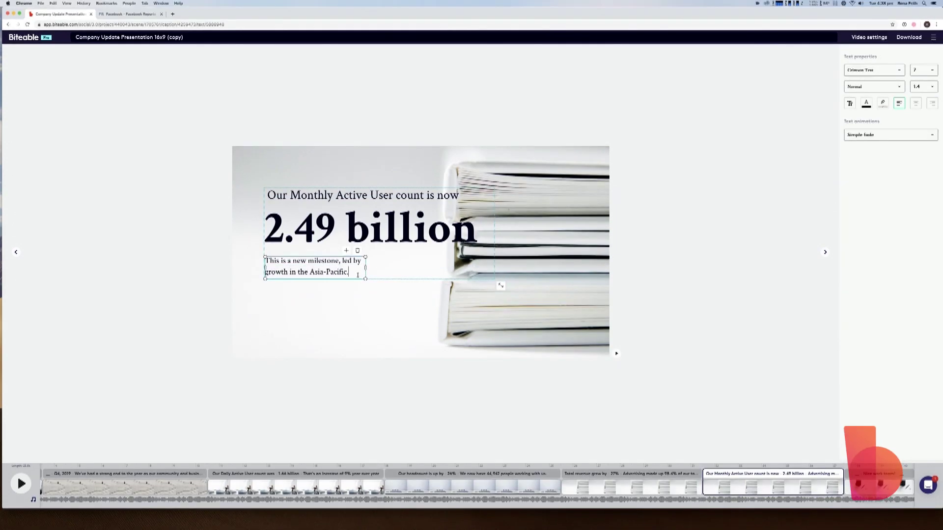
{"action": "left_click", "coordinate": [388, 297]}
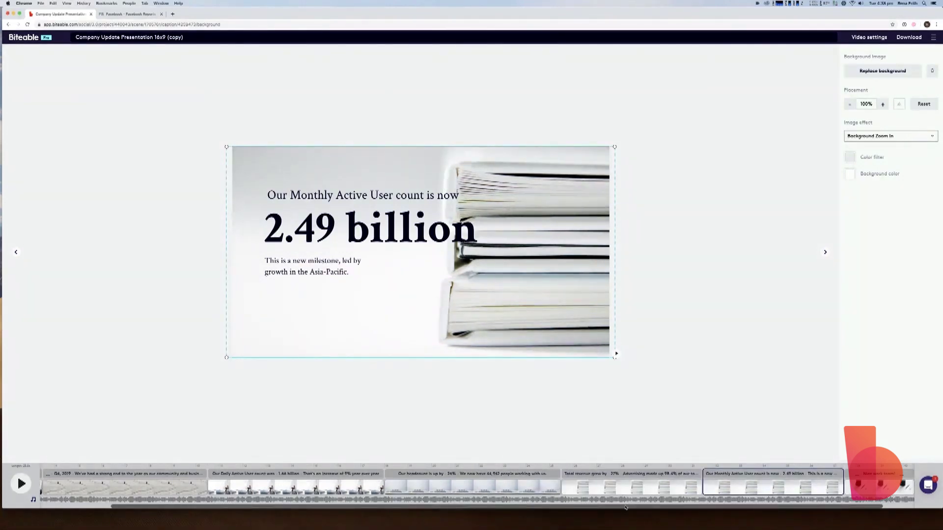
{"action": "left_click_drag", "start_coordinate": [625, 507], "coordinate": [649, 509]}
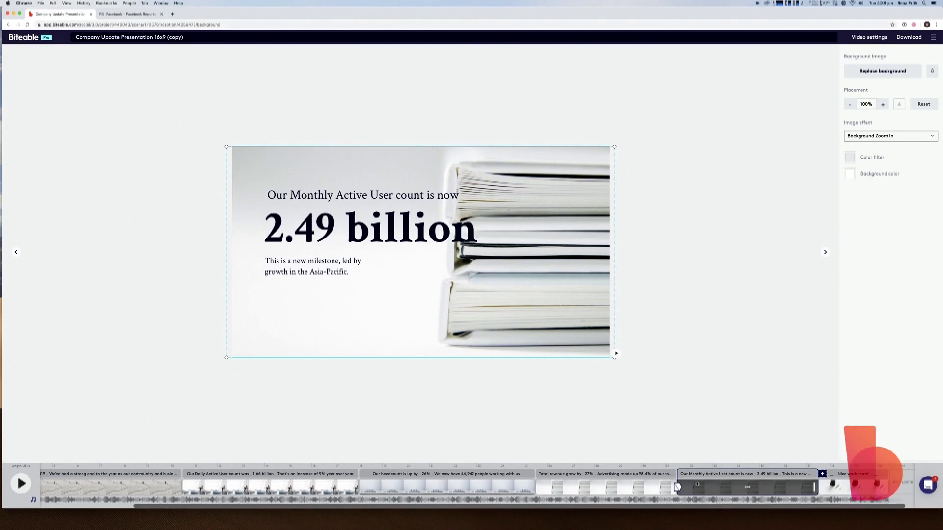
Search background images for 'mountain top' and apply the sea-of-clouds mountain peak image.
{"action": "left_click", "coordinate": [877, 74]}
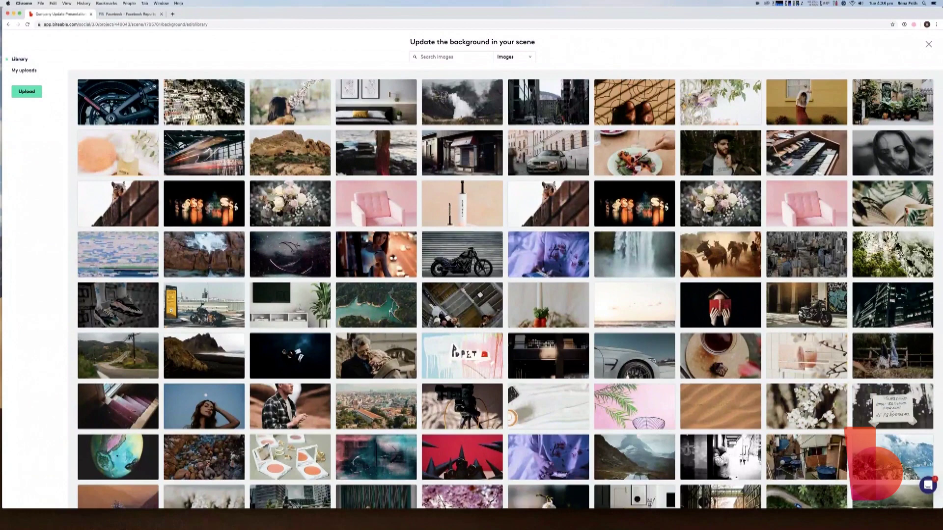
{"action": "left_click", "coordinate": [482, 55]}
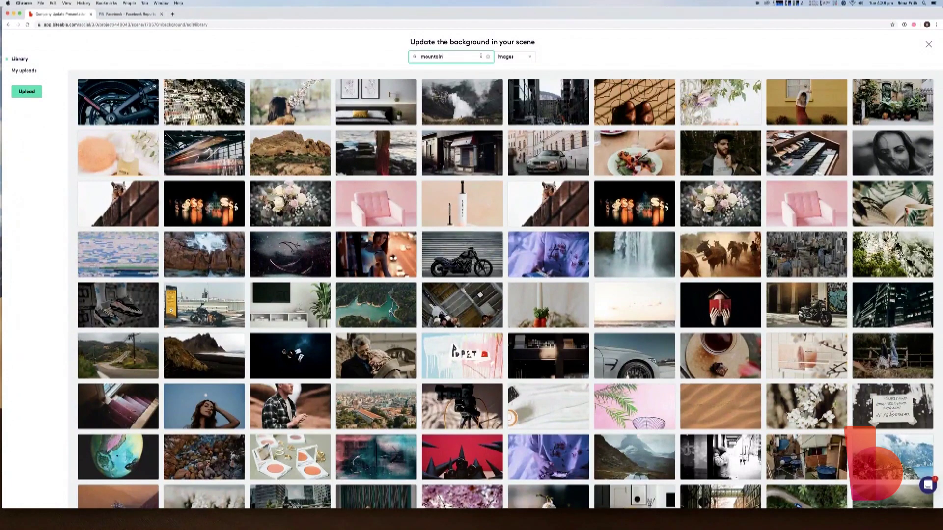
{"action": "key", "text": "Return"}
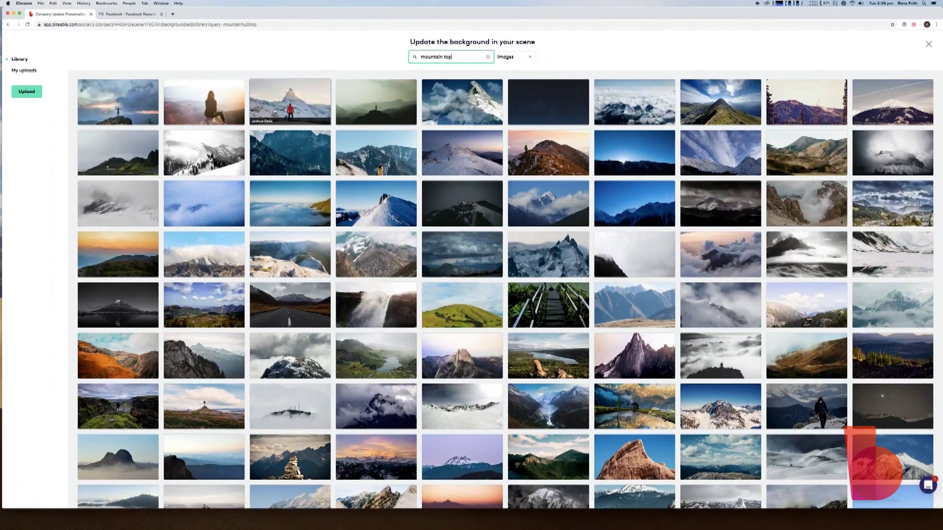
{"action": "left_click", "coordinate": [629, 114]}
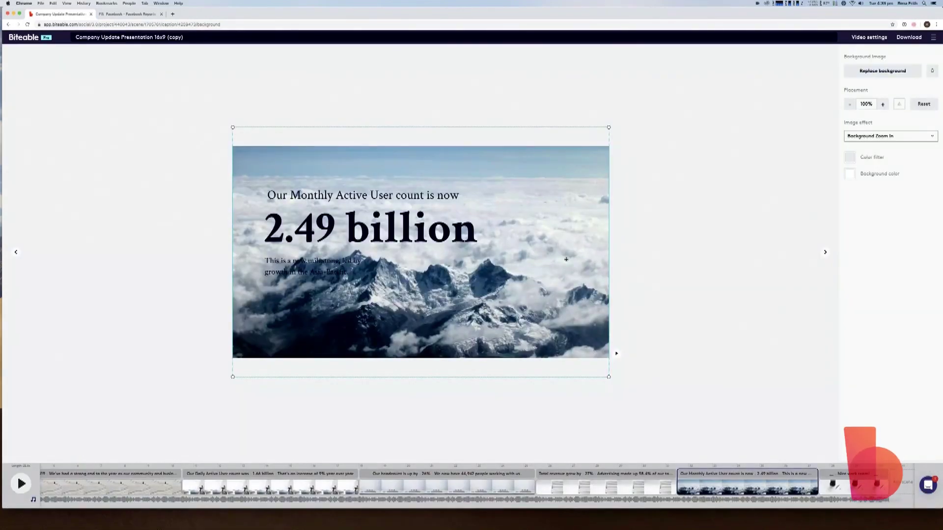
Shift the mountain background slightly lower, centred behind the headline text.
{"action": "left_click_drag", "start_coordinate": [569, 249], "coordinate": [569, 268]}
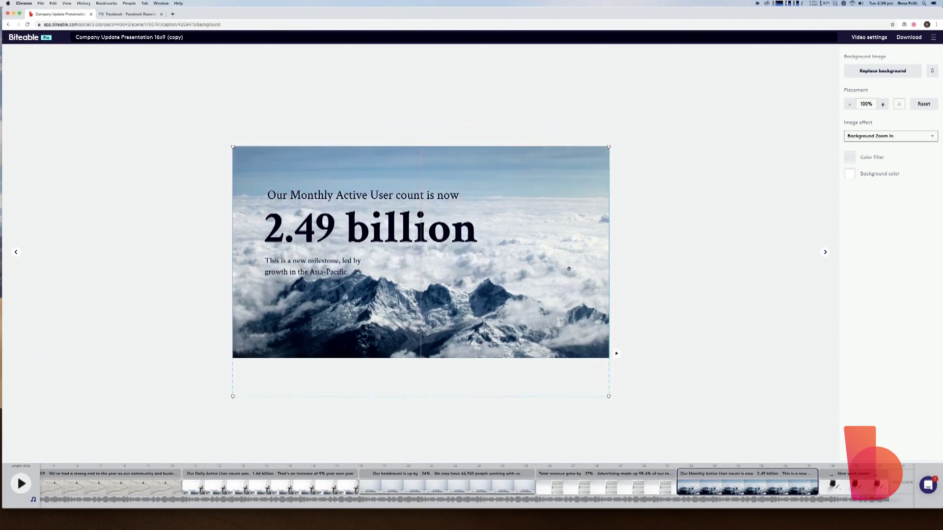
{"action": "left_click", "coordinate": [436, 246]}
{"action": "left_click", "coordinate": [533, 235]}
{"action": "mouse_move", "coordinate": [532, 236]}
{"action": "left_mouse_down"}
{"action": "mouse_move", "coordinate": [533, 195]}
{"action": "mouse_move", "coordinate": [533, 241]}
{"action": "left_mouse_up"}
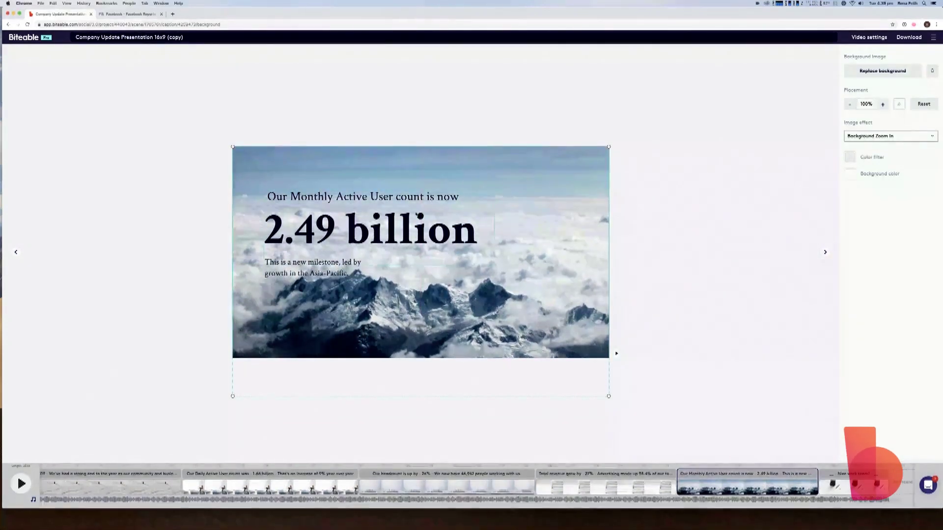
{"action": "left_click", "coordinate": [476, 209]}
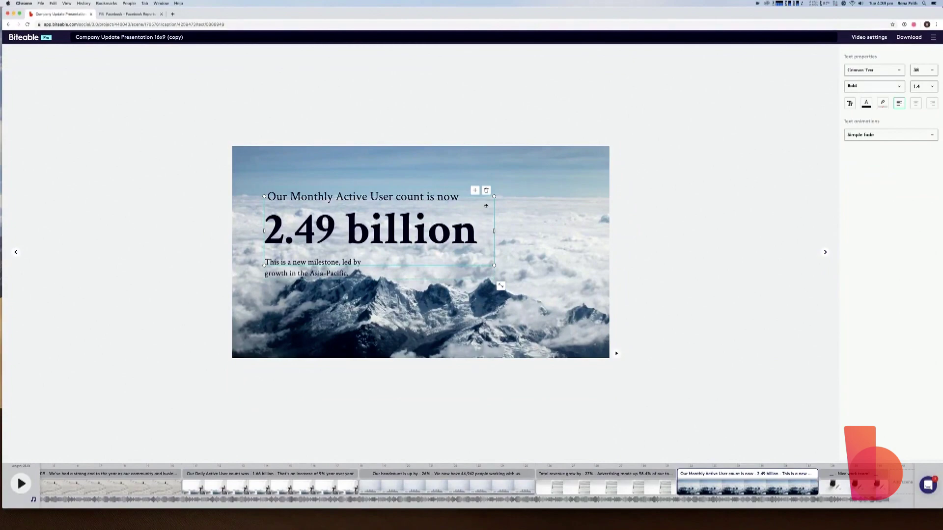
{"action": "left_click", "coordinate": [550, 196]}
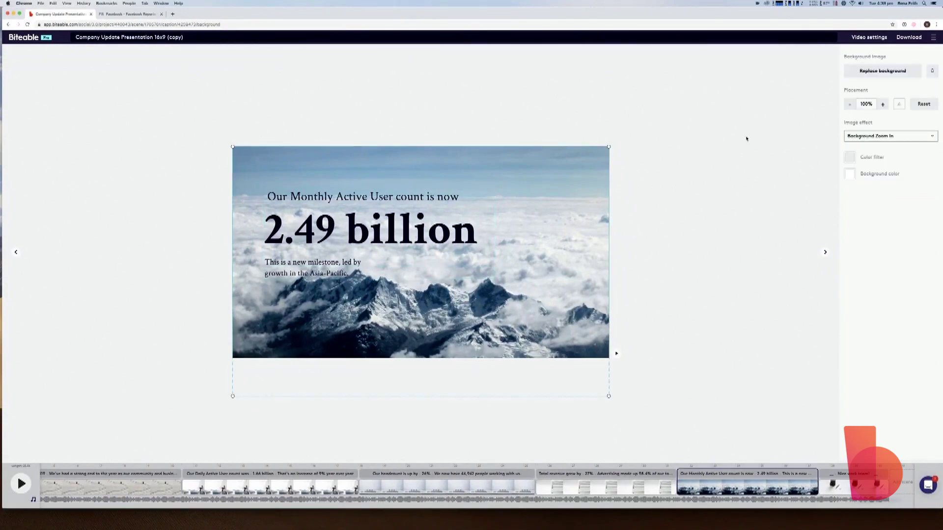
Switch the 'mountain top' search to Videos and apply the snowy summit video as background.
{"action": "left_click", "coordinate": [871, 77]}
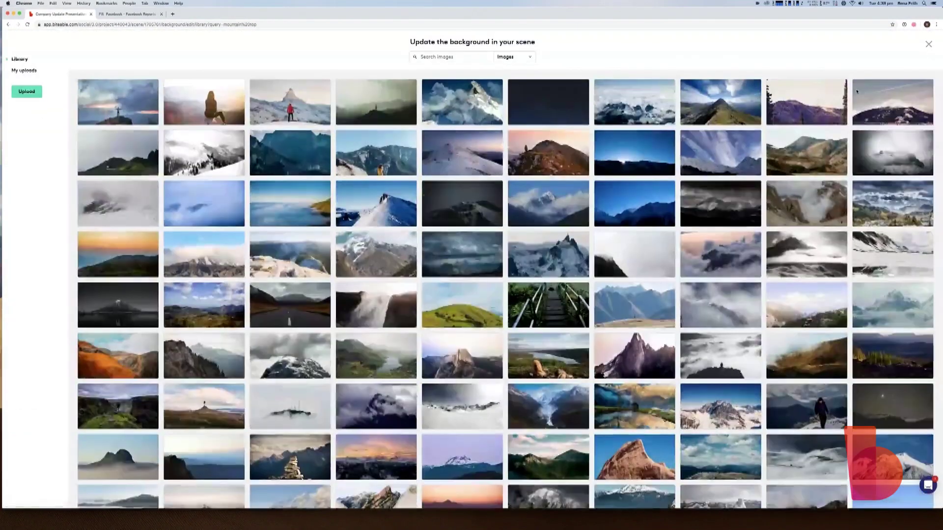
{"action": "left_click", "coordinate": [526, 60]}
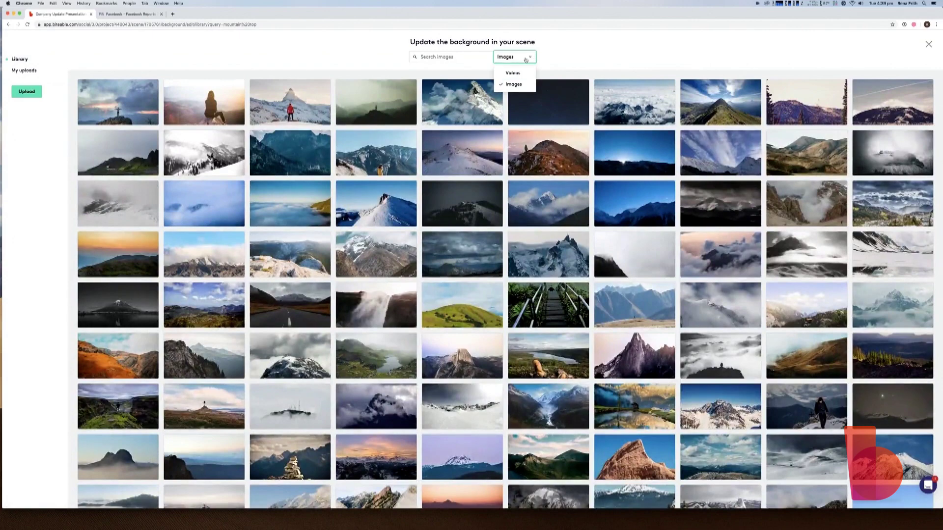
{"action": "left_click", "coordinate": [510, 72]}
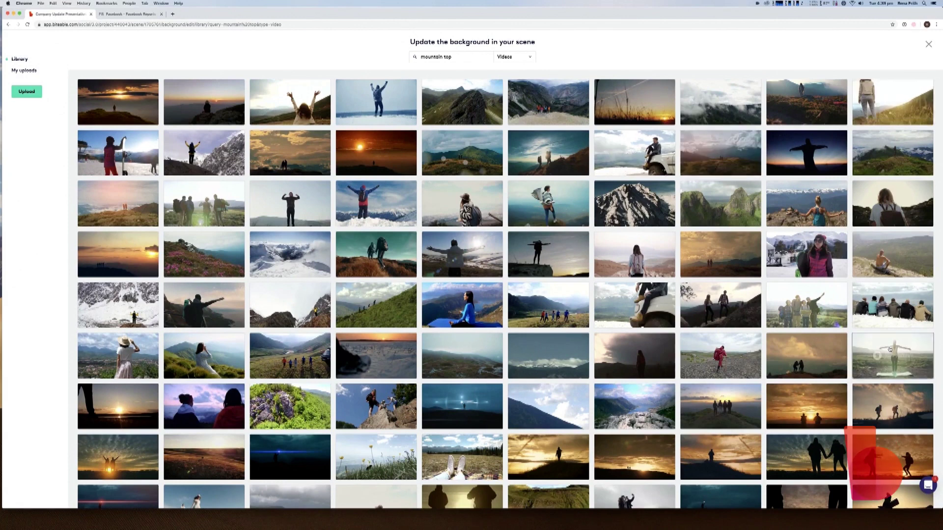
{"action": "left_click", "coordinate": [308, 269]}
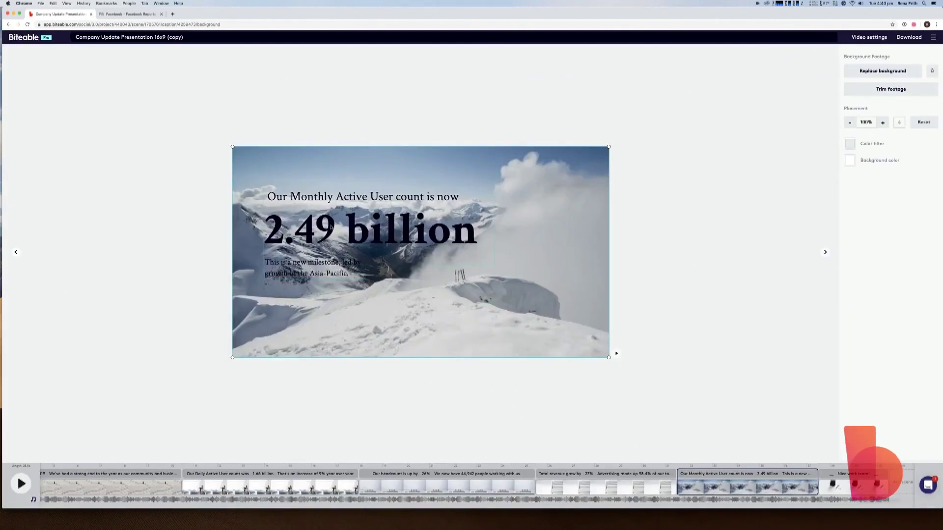
Drag the heading and 2.49 billion figure right, with the milestone caption placed beneath them.
{"action": "left_click", "coordinate": [353, 228]}
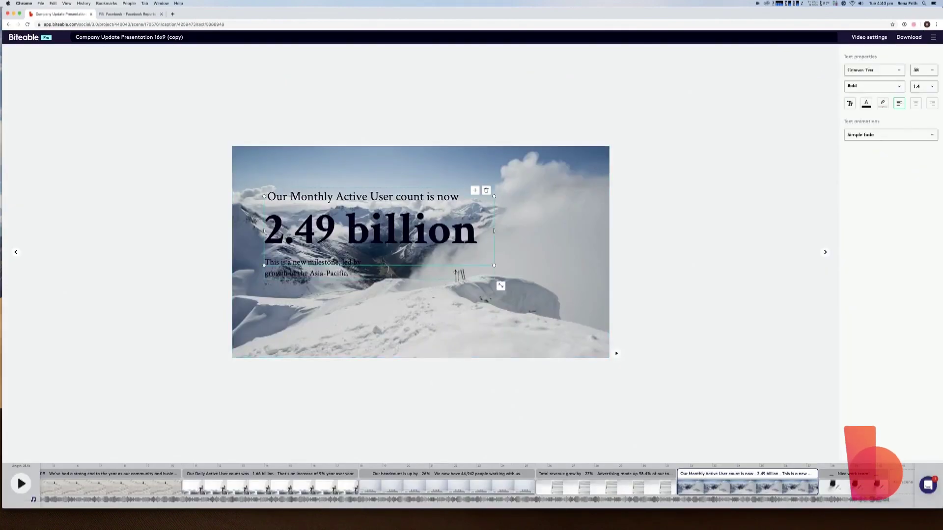
{"action": "left_click_drag", "start_coordinate": [346, 198], "coordinate": [468, 193]}
{"action": "left_click", "coordinate": [339, 294]}
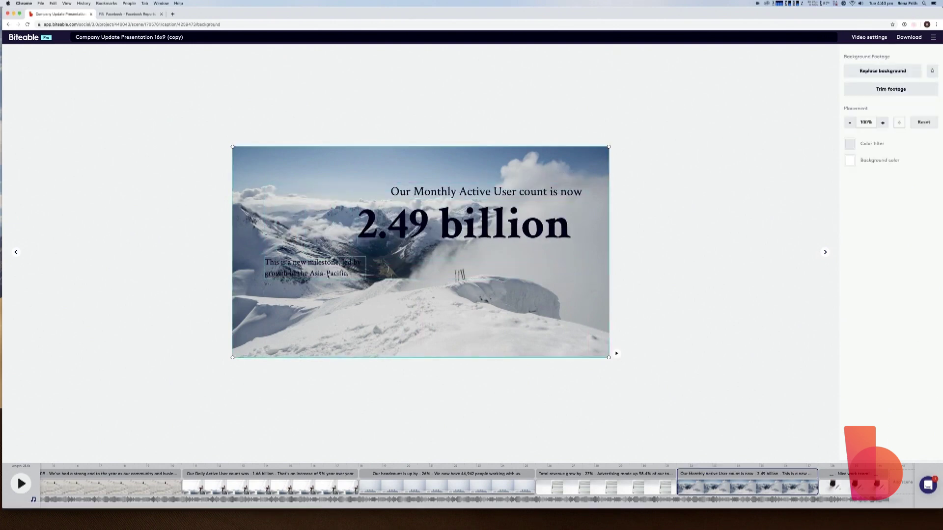
{"action": "left_click_drag", "start_coordinate": [277, 269], "coordinate": [497, 261]}
{"action": "left_click_drag", "start_coordinate": [425, 224], "coordinate": [438, 215]}
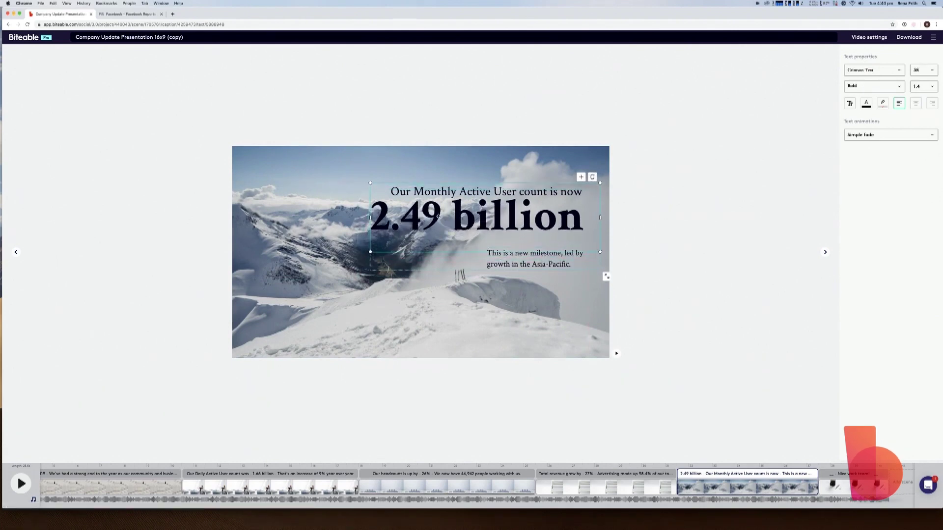
{"action": "left_click", "coordinate": [454, 295]}
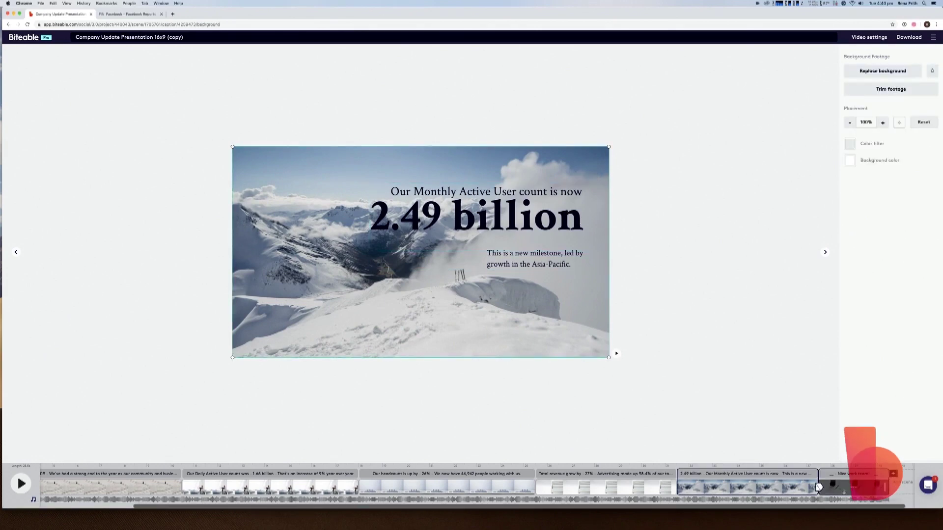
Select the closing 'Nice work team!' scene and play a preview of the whole video.
{"action": "left_click", "coordinate": [819, 487]}
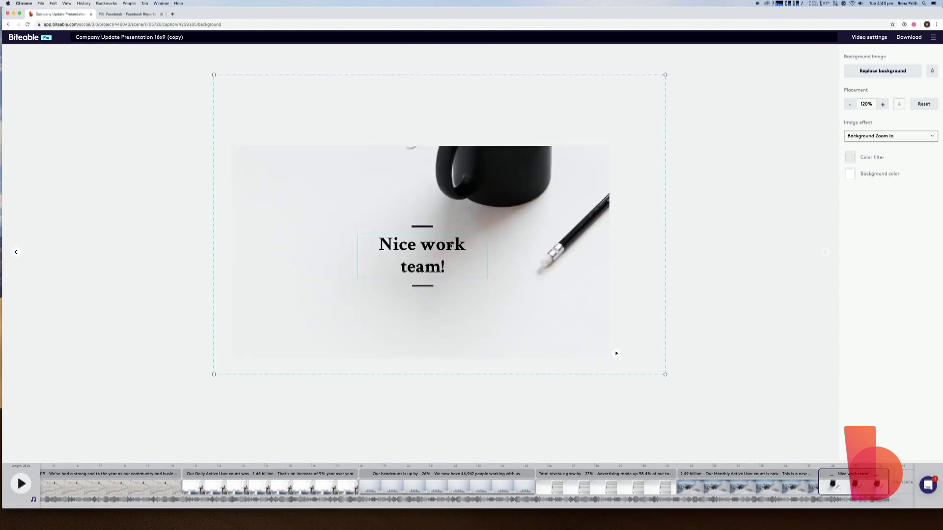
{"action": "left_click", "coordinate": [451, 245]}
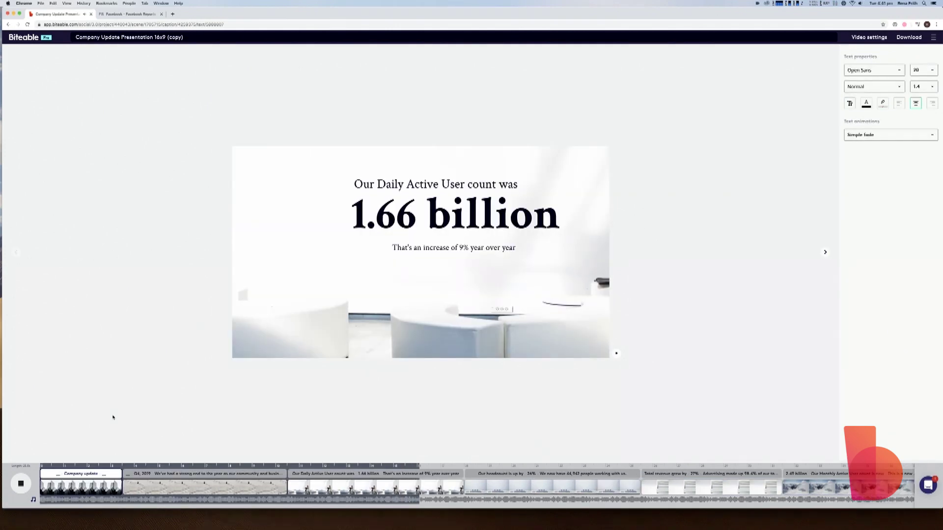